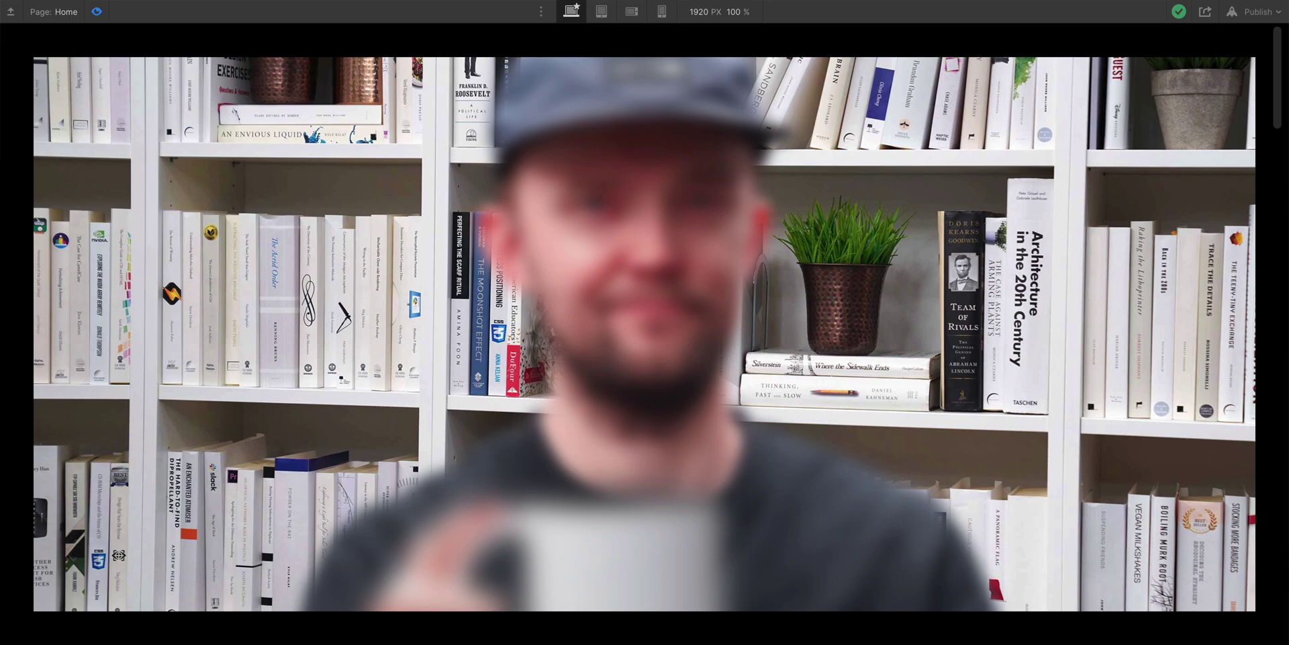
- Scroll through the preview to watch focus rack from bookshelf to face to mug
{"action": "scroll", "coordinate": [645, 334], "scroll_direction": "down", "scroll_amount": 15}
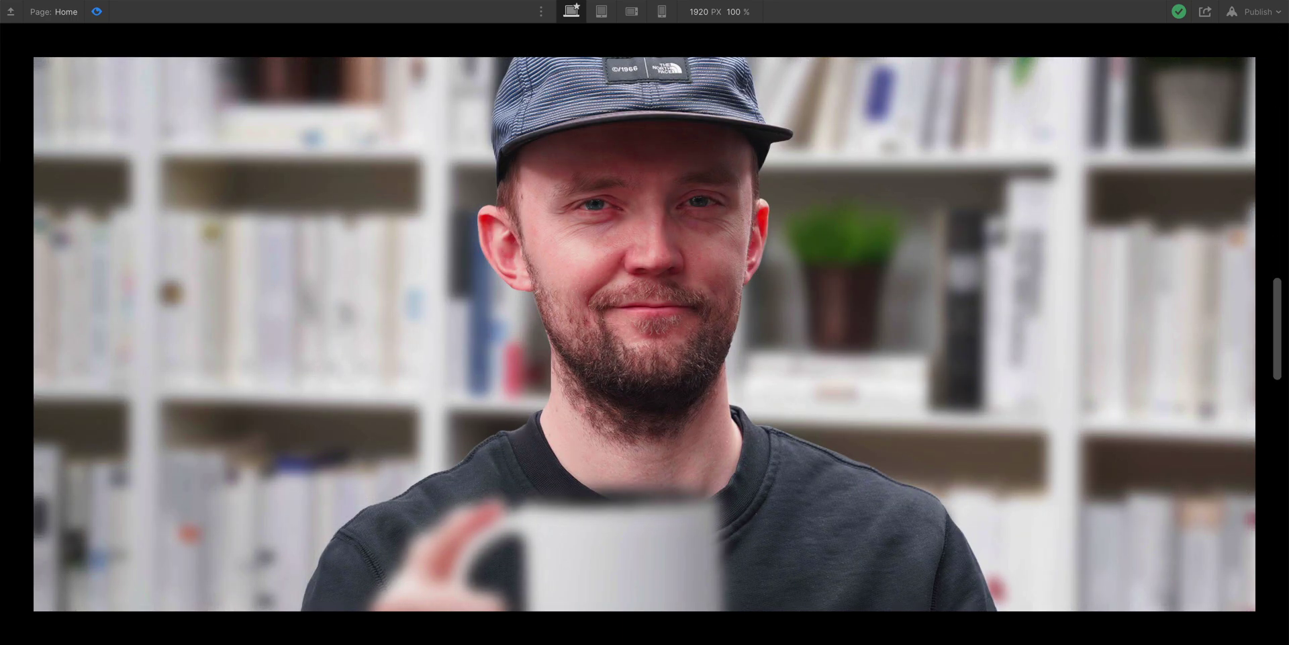
{"action": "scroll", "coordinate": [644, 333], "scroll_direction": "down", "scroll_amount": 10}
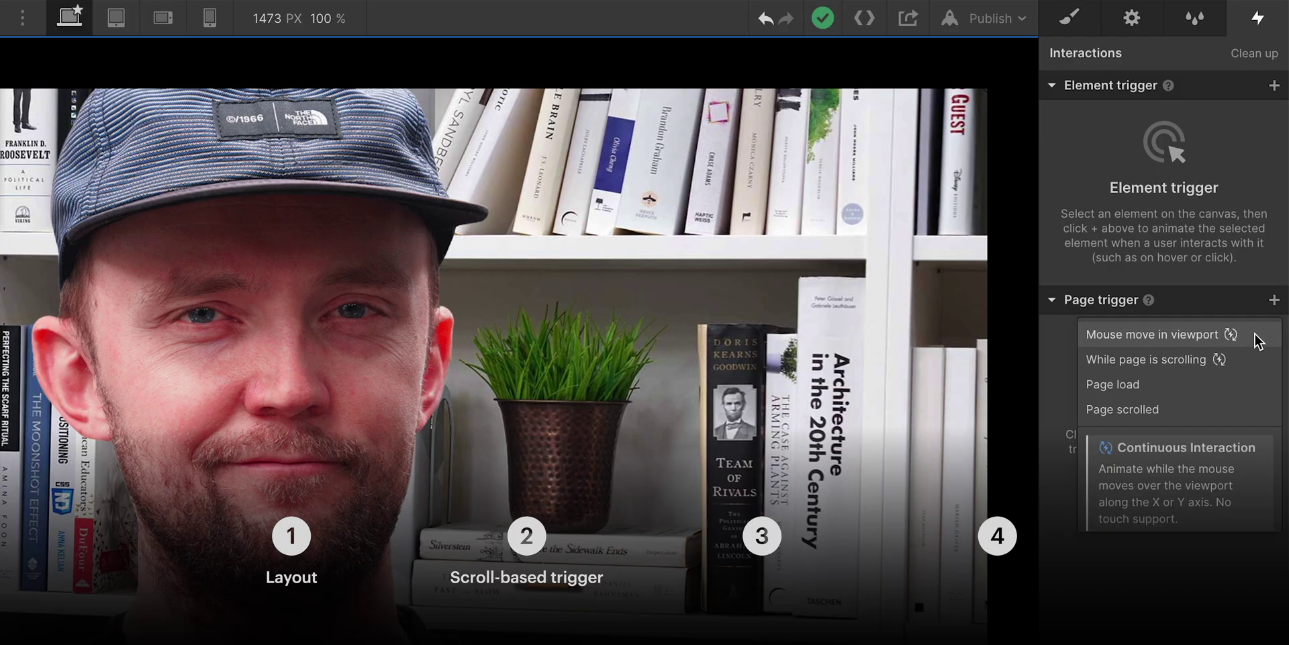
{"action": "left_click", "coordinate": [1231, 361]}
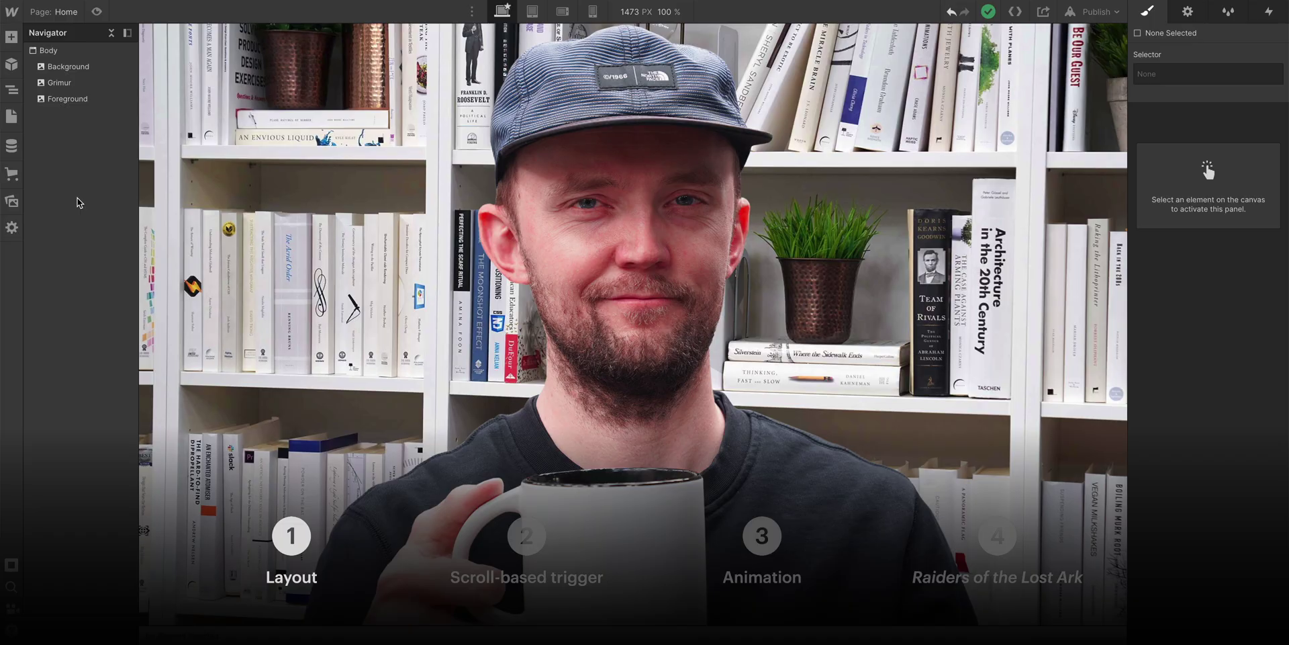
- Check the Foreground, Grimur and Background layers, then set the Body's min height to 200vh
{"action": "left_click", "coordinate": [81, 101]}
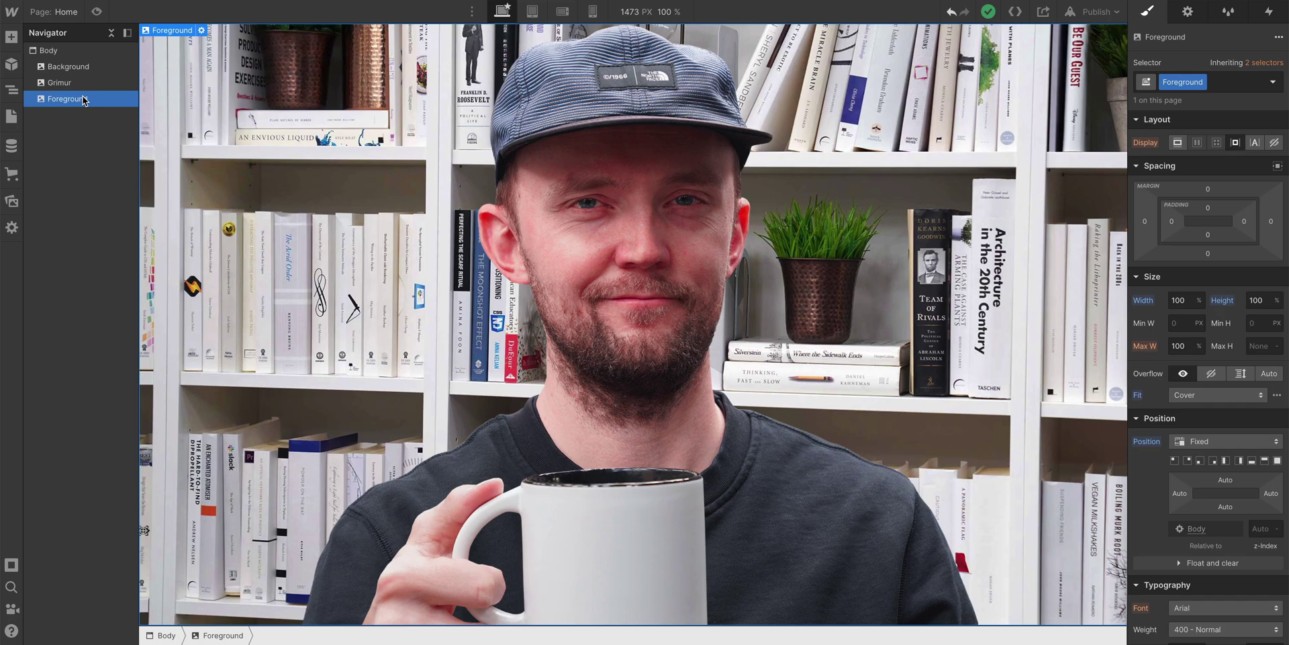
{"action": "left_click", "coordinate": [84, 88]}
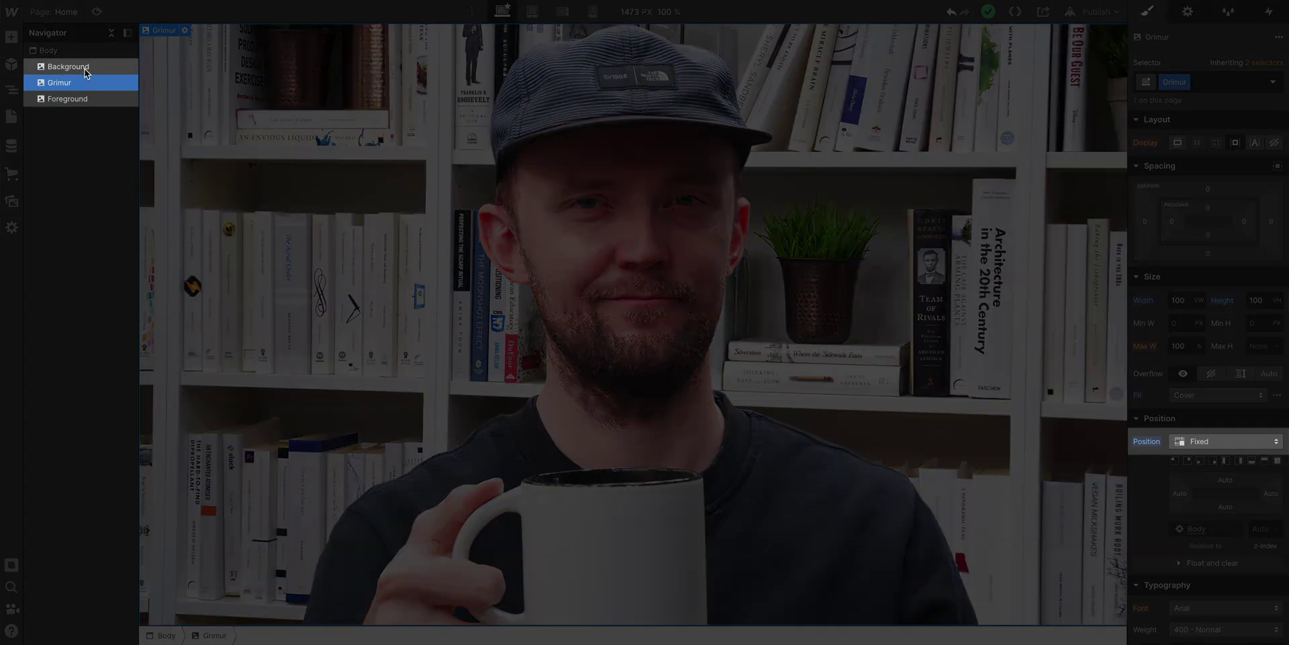
{"action": "left_click", "coordinate": [86, 70]}
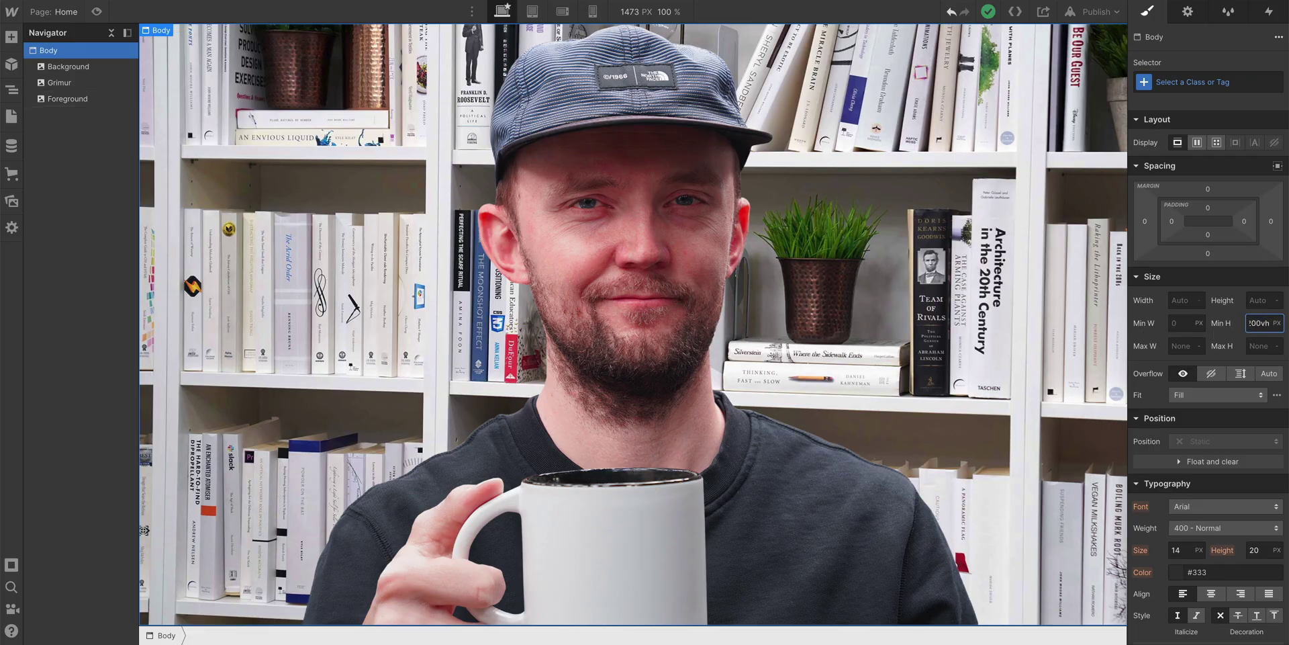
{"action": "type", "text": "200vh"}
{"action": "key", "text": "Return"}
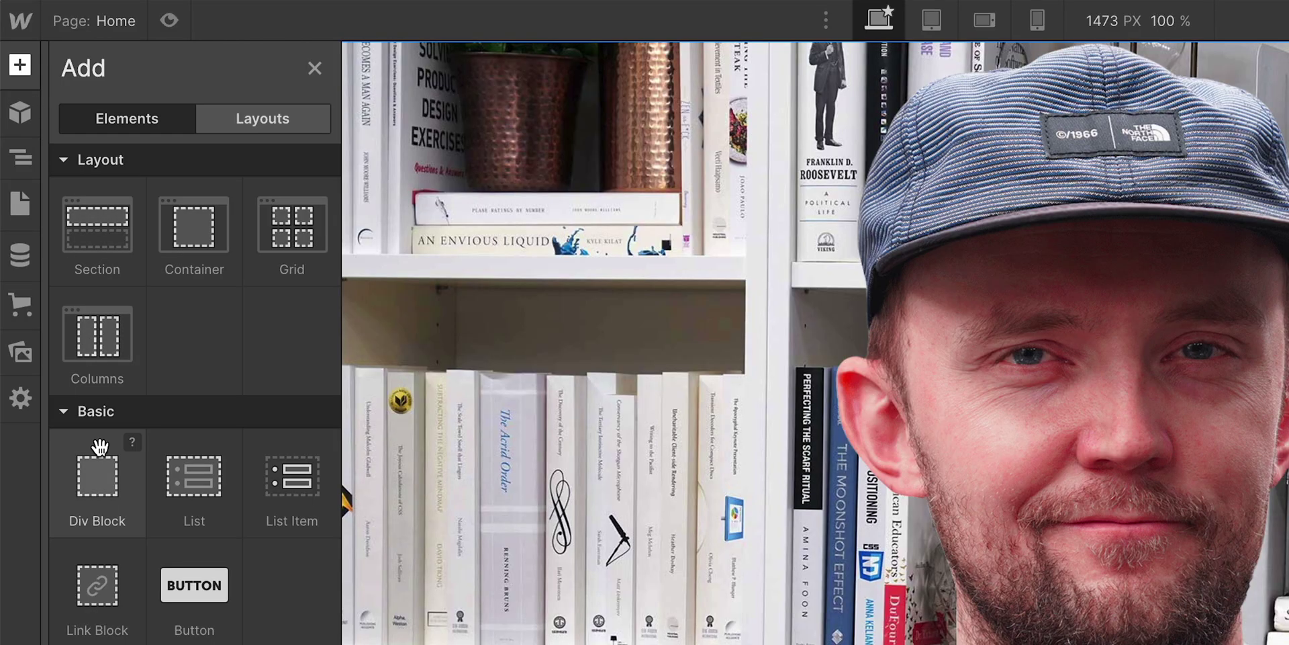
- Add a Div Block at the end of the body and give it the class Border
{"action": "left_click_drag", "start_coordinate": [100, 443], "coordinate": [502, 319]}
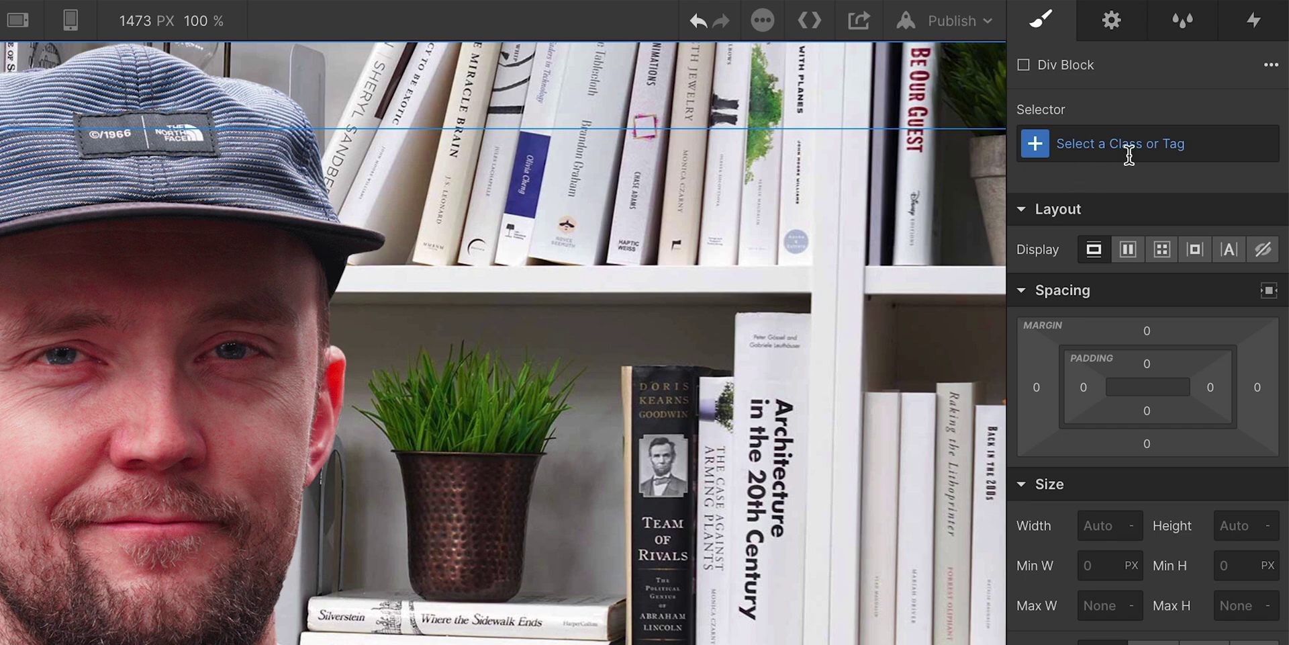
{"action": "left_click", "coordinate": [1129, 155]}
{"action": "type", "text": "Border"}
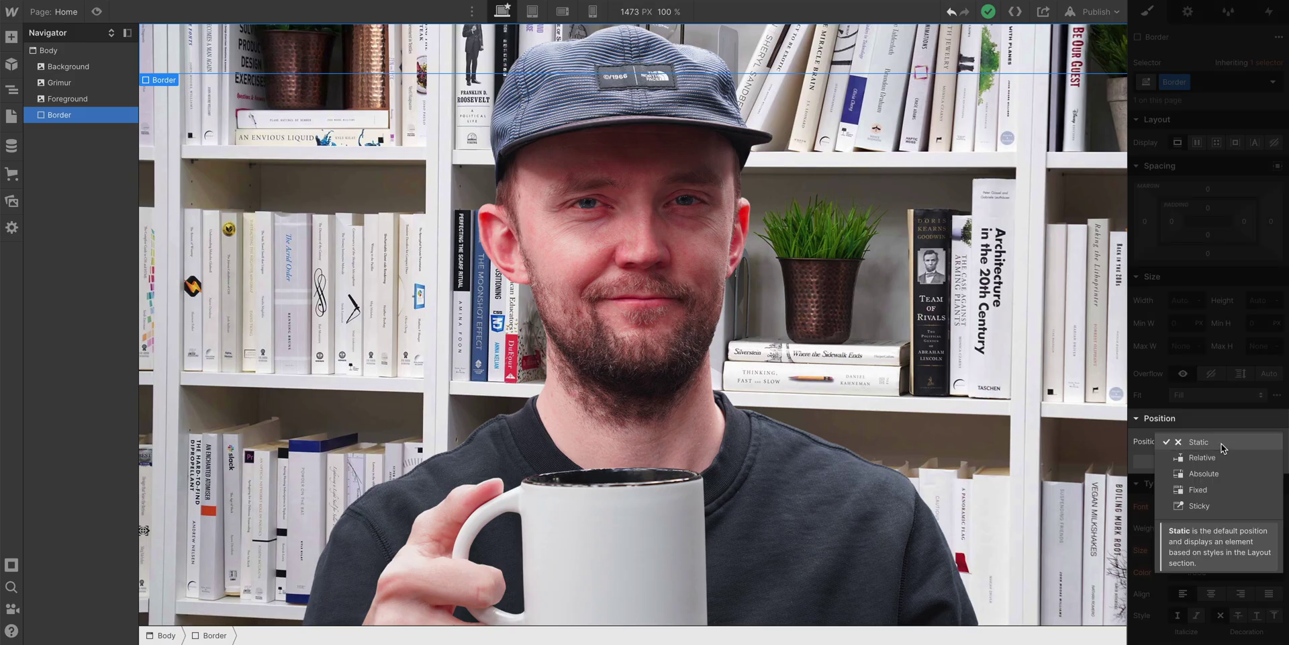
- Make the Border block fixed, covering the full page, with a 50 px border width
{"action": "left_click", "coordinate": [1214, 494]}
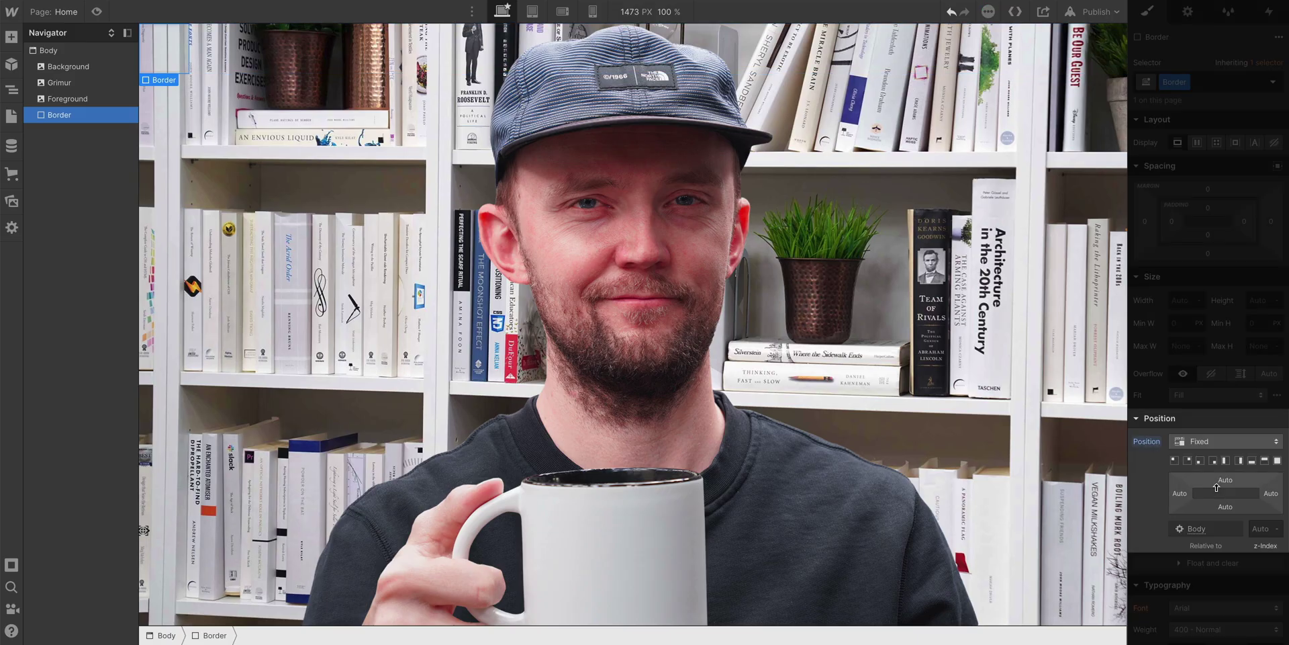
{"action": "left_click", "coordinate": [1278, 462]}
{"action": "scroll", "coordinate": [1279, 467], "scroll_direction": "down", "scroll_amount": 10}
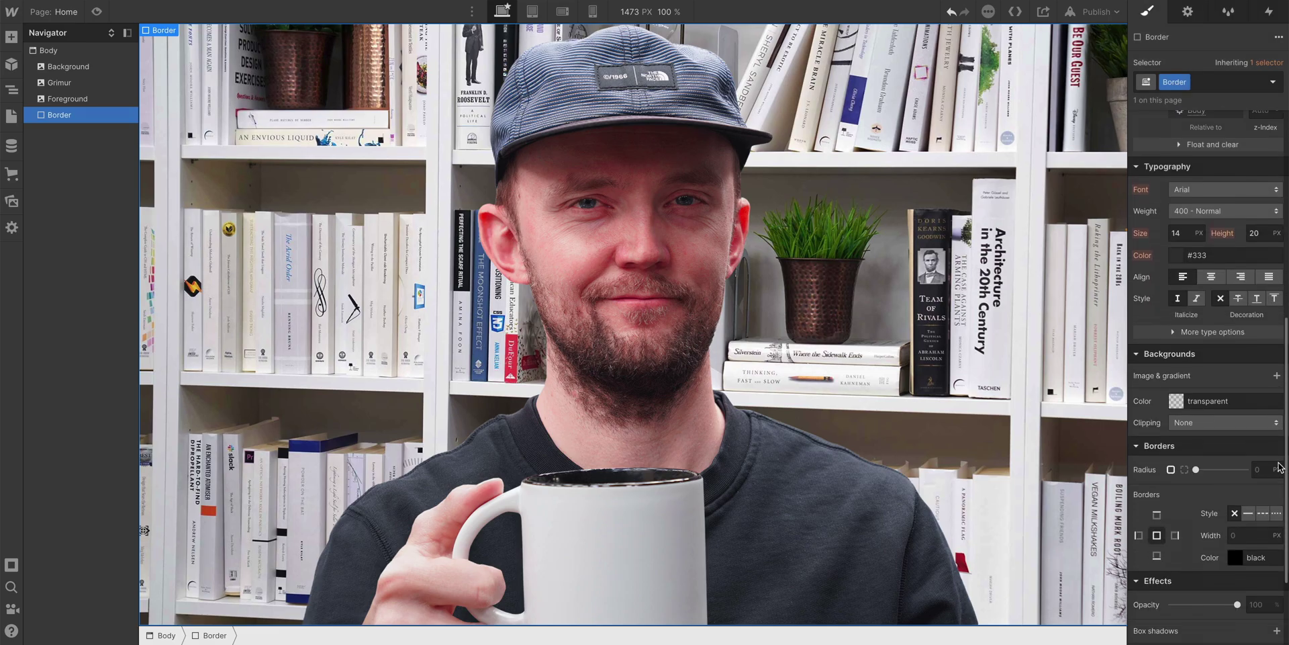
{"action": "left_click", "coordinate": [1240, 490]}
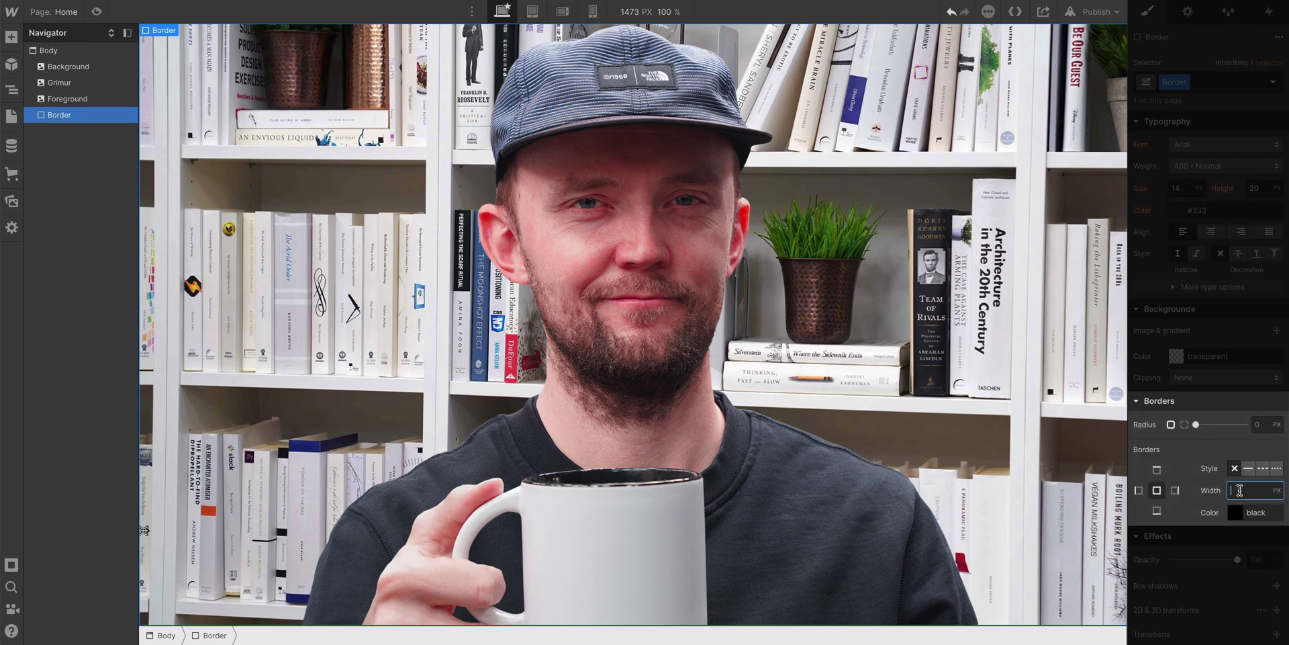
{"action": "type", "text": "50"}
{"action": "key", "text": "Return"}
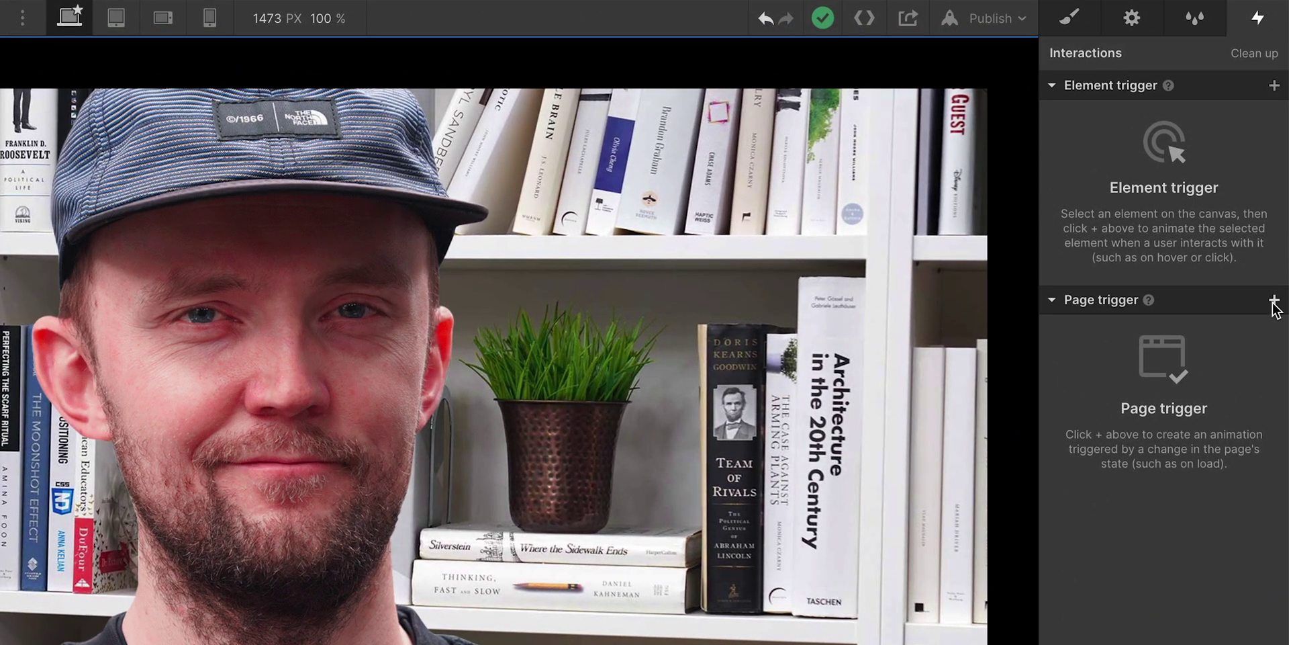
- Add a While page is scrolling trigger that plays a new scroll animation named 'Rack focusing'
{"action": "left_click", "coordinate": [1273, 300]}
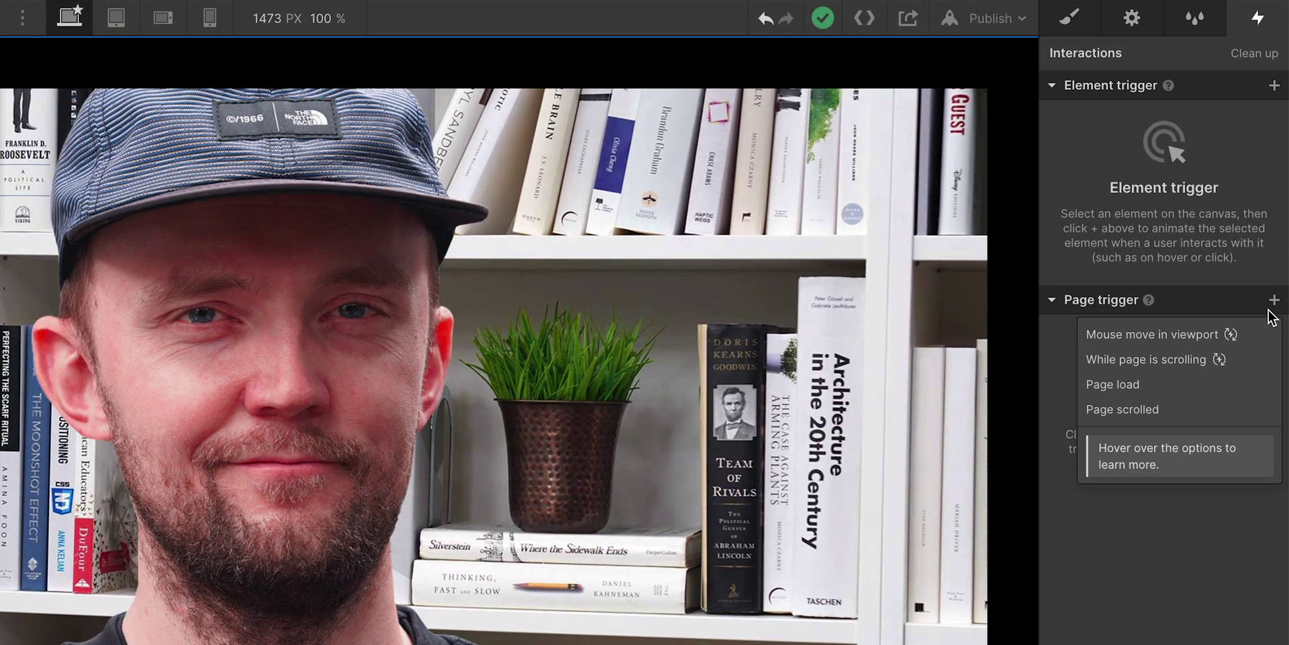
{"action": "left_click", "coordinate": [1231, 361]}
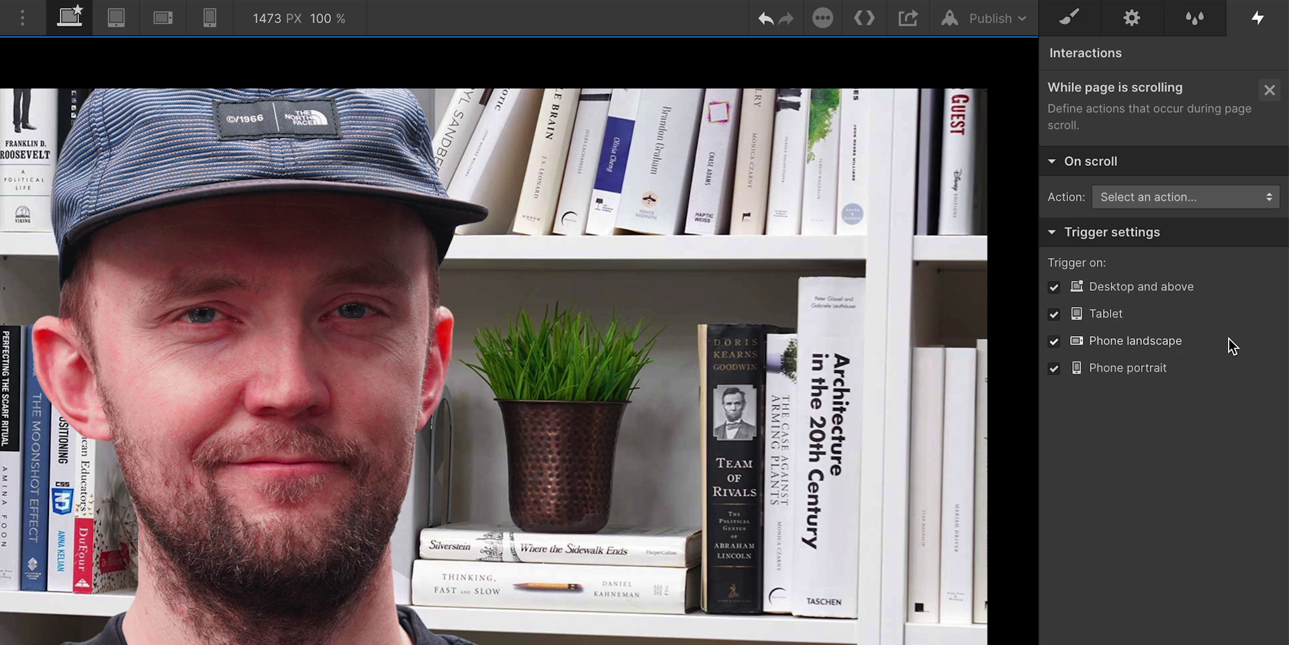
{"action": "left_click", "coordinate": [1211, 202]}
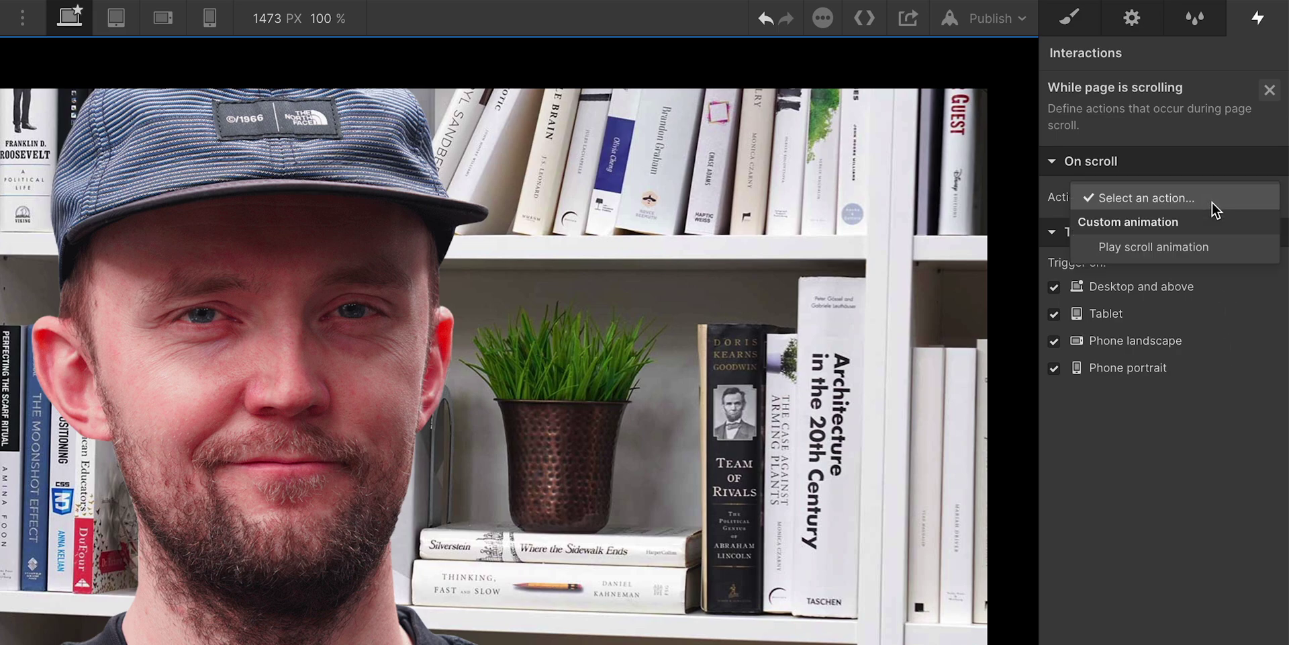
{"action": "left_click", "coordinate": [1222, 247]}
{"action": "left_click", "coordinate": [1268, 227]}
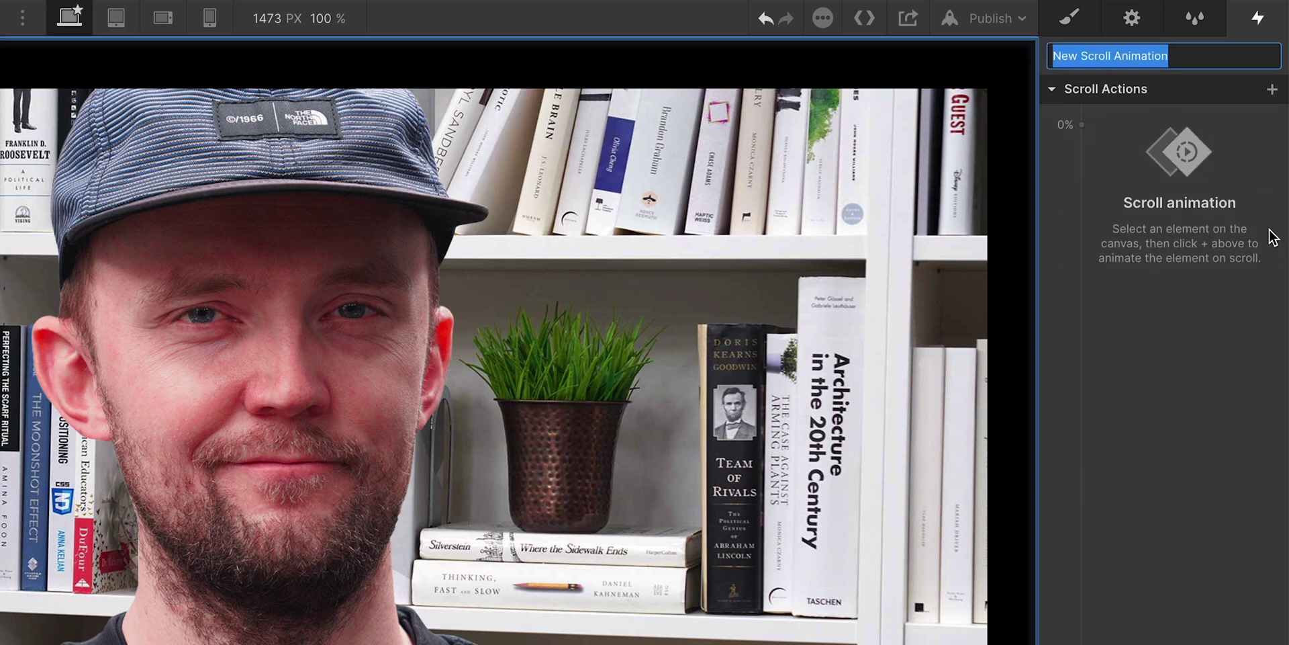
{"action": "type", "text": "Rack"}
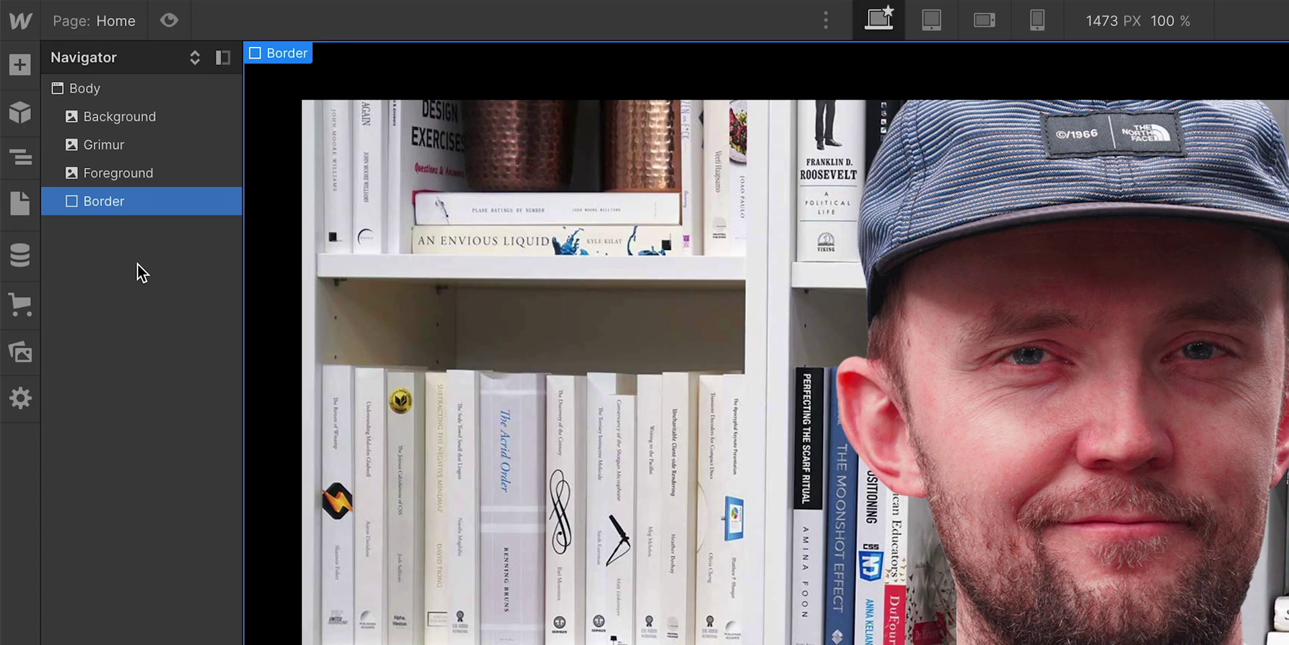
- Select the Background image and give it a 0 px Blur filter at 0%
{"action": "left_click", "coordinate": [172, 126]}
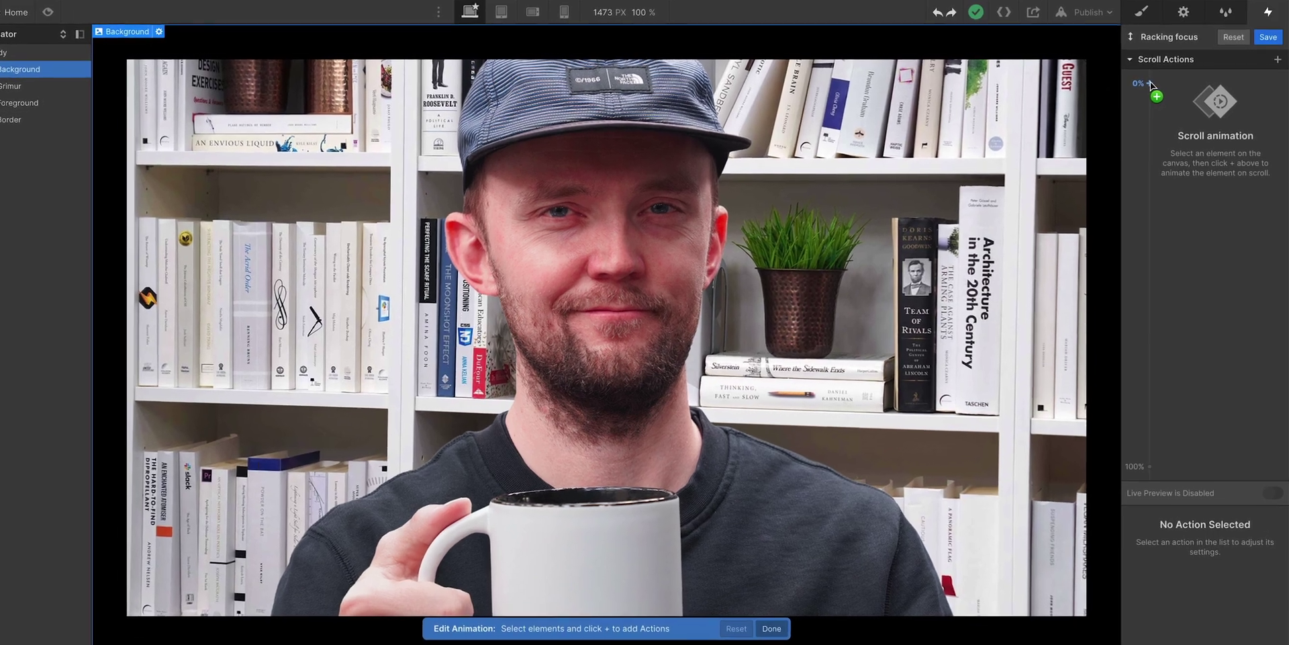
{"action": "left_click", "coordinate": [1154, 80]}
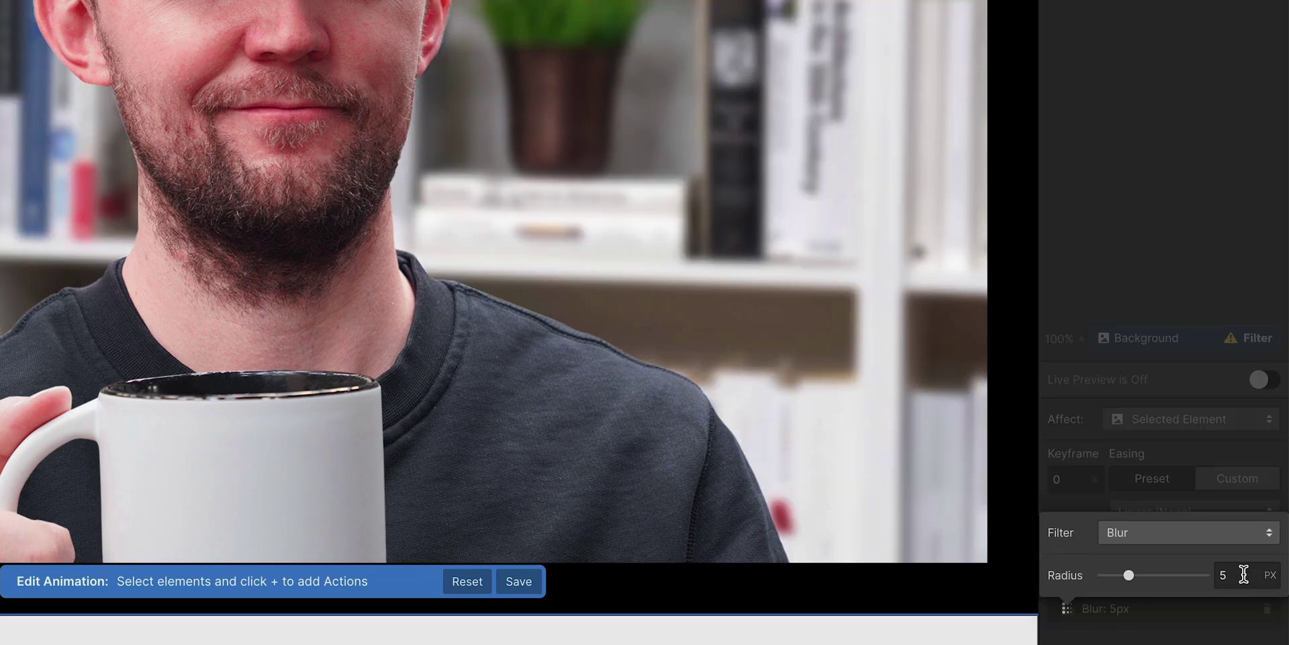
{"action": "type", "text": "0"}
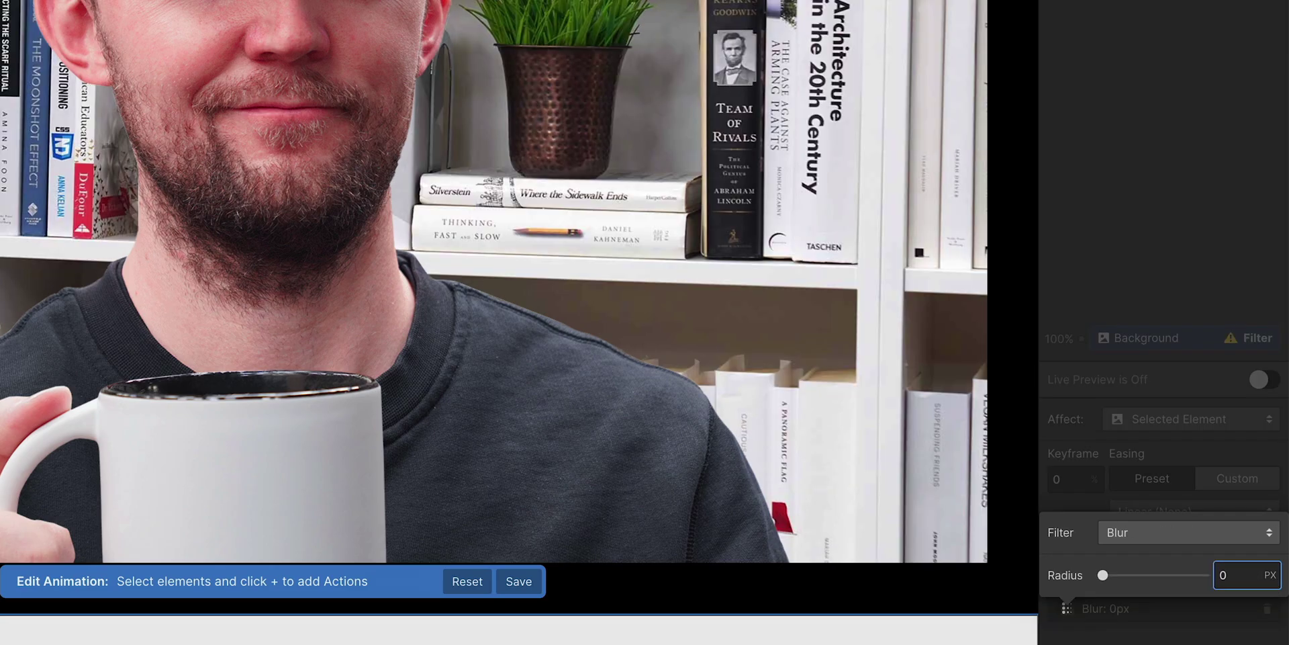
{"action": "left_click", "coordinate": [1211, 454]}
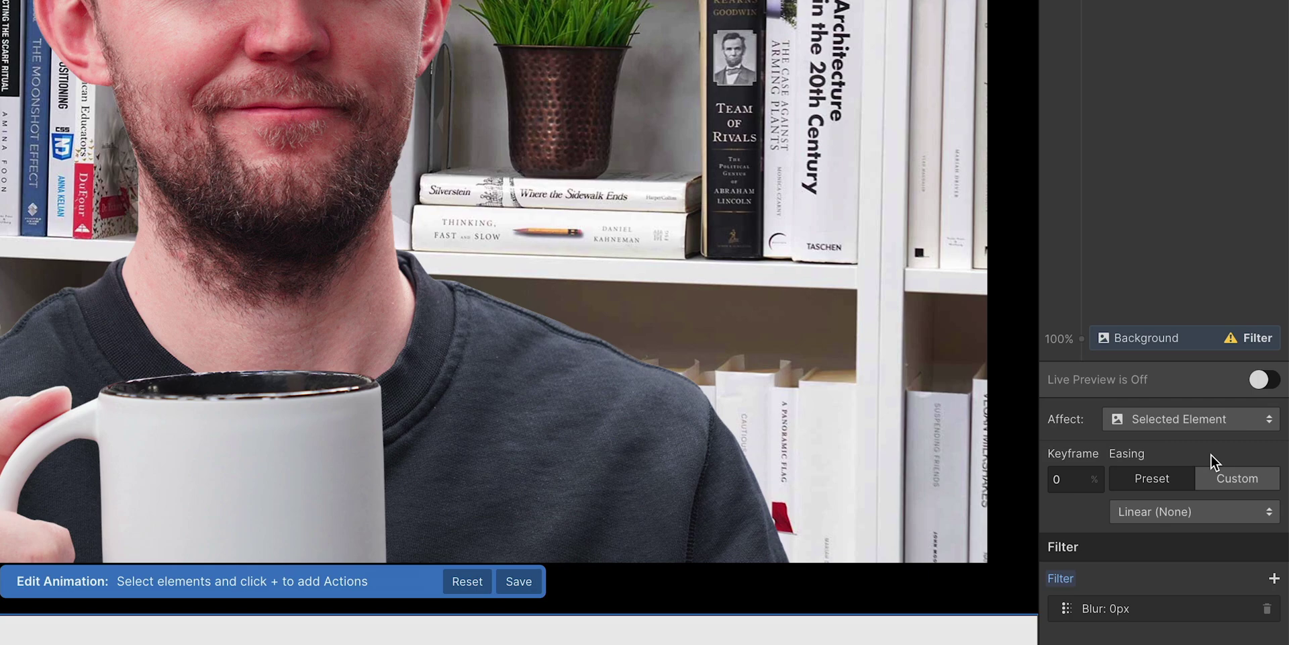
- Add a 20 px Blur filter at 100%, then scrub the live preview
{"action": "left_click", "coordinate": [1182, 341]}
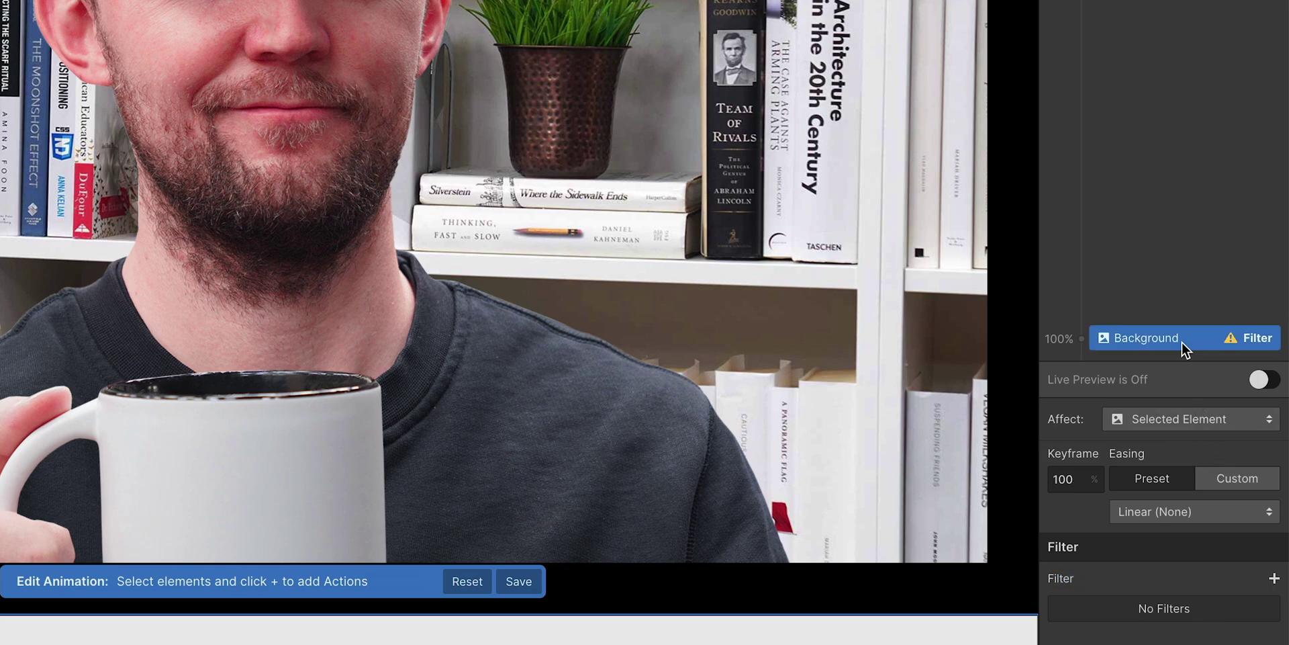
{"action": "left_click", "coordinate": [1275, 579]}
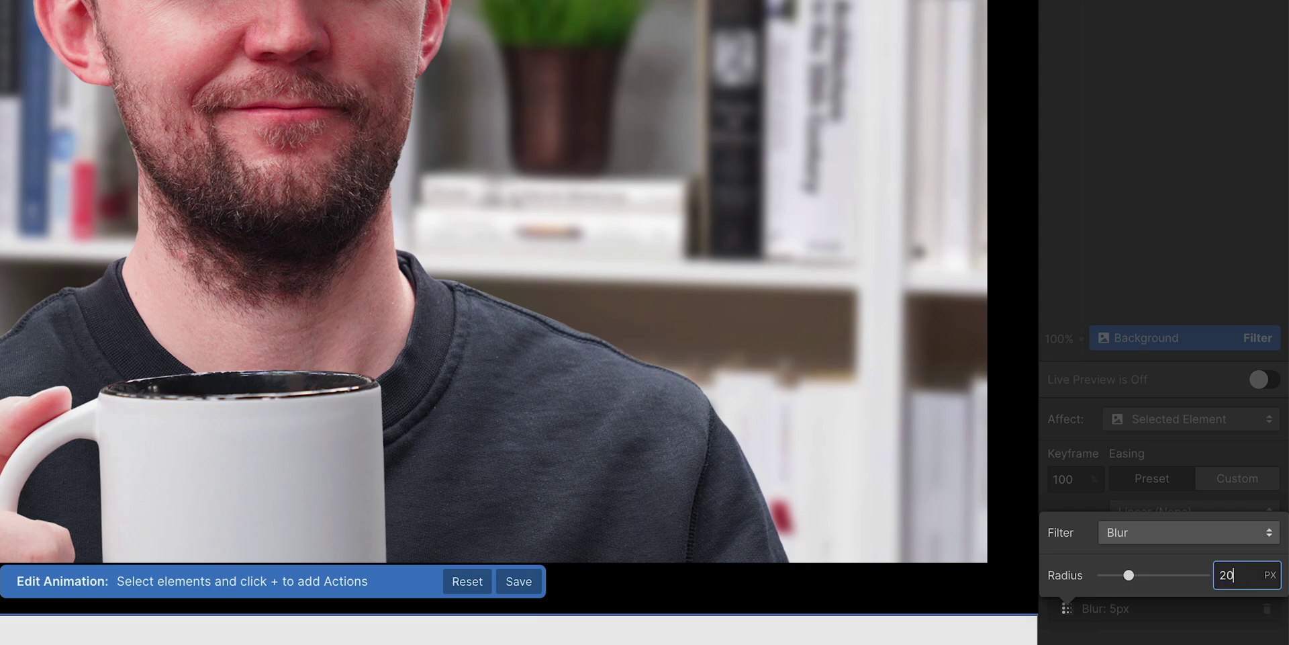
{"action": "left_click", "coordinate": [1220, 461]}
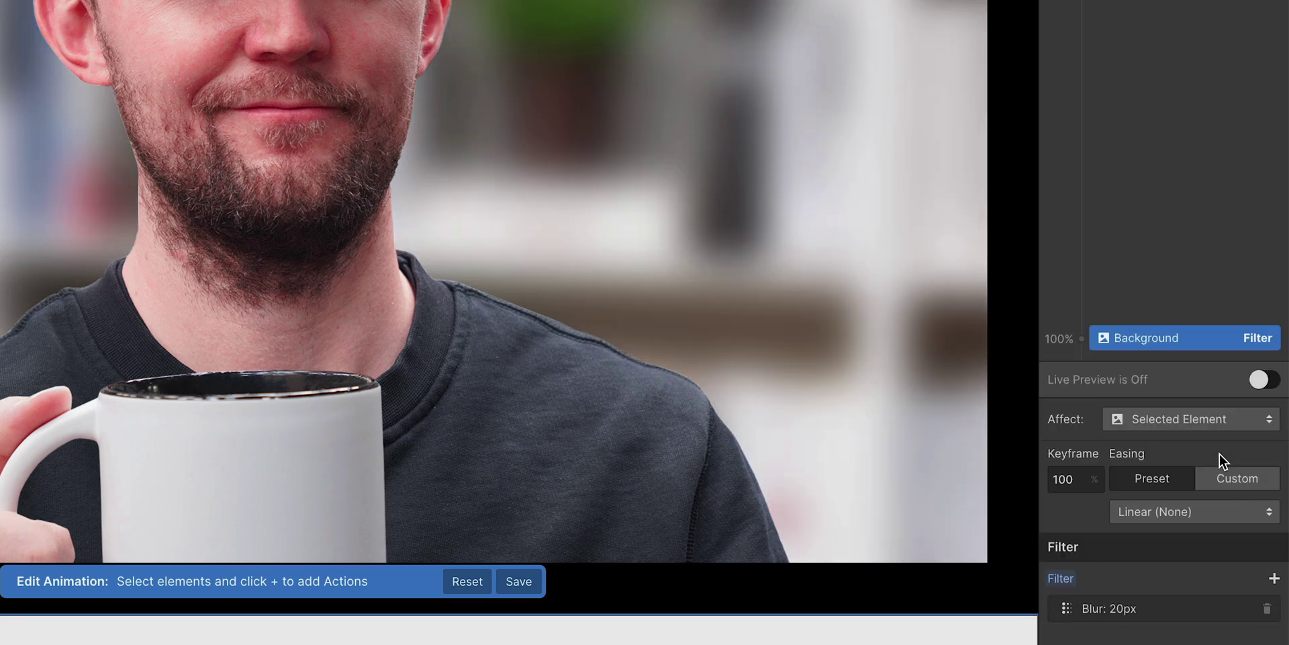
{"action": "left_click", "coordinate": [1258, 381]}
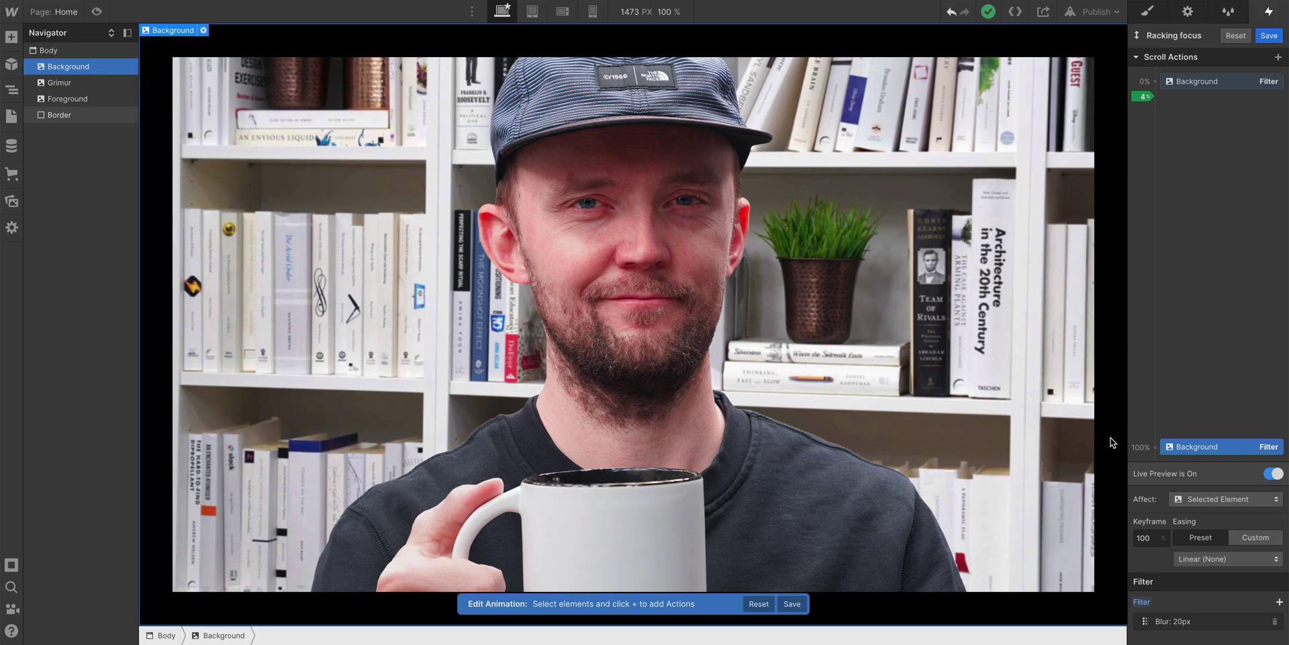
{"action": "scroll", "coordinate": [1112, 442], "scroll_direction": "down", "scroll_amount": 6}
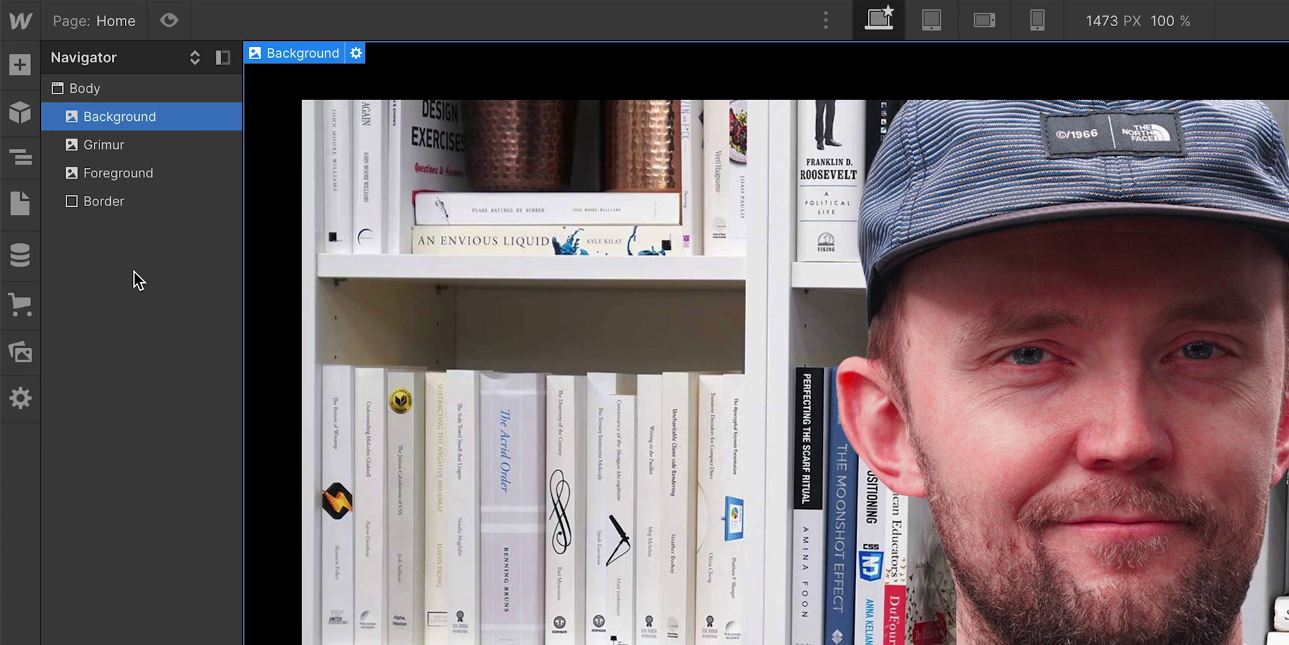
- Select the Foreground mug image and give it a 20 px Blur filter at 0%
{"action": "left_click", "coordinate": [164, 176]}
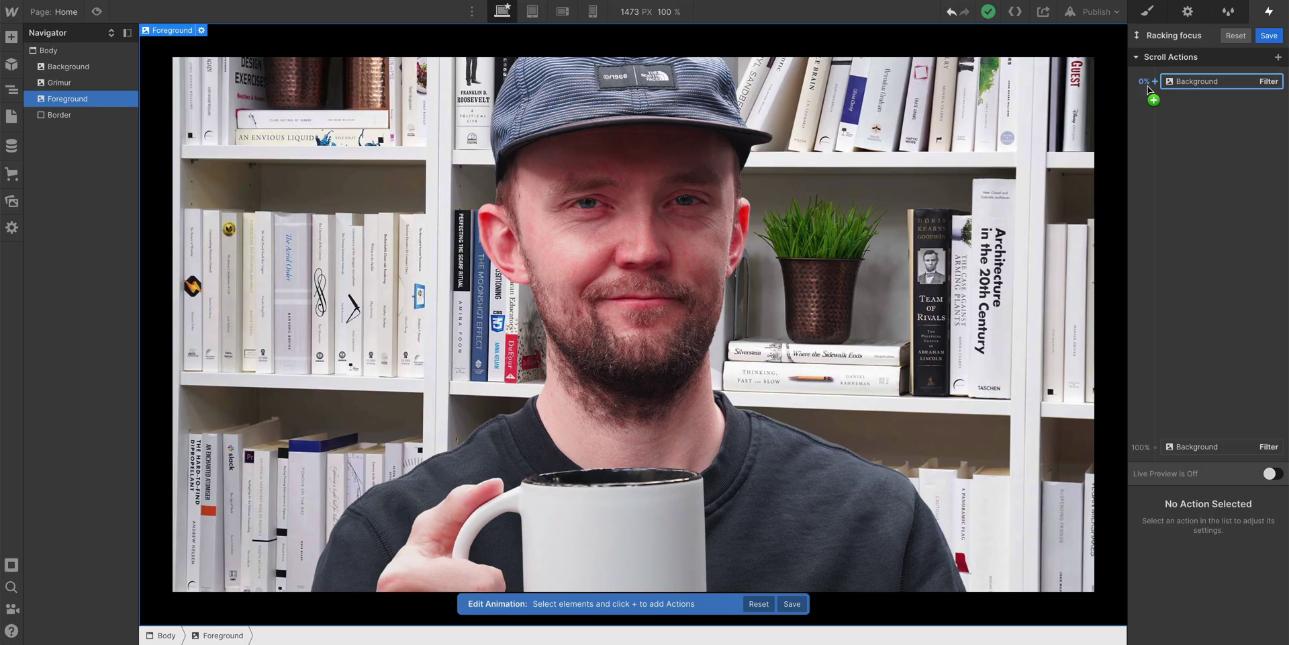
{"action": "left_click", "coordinate": [1154, 81]}
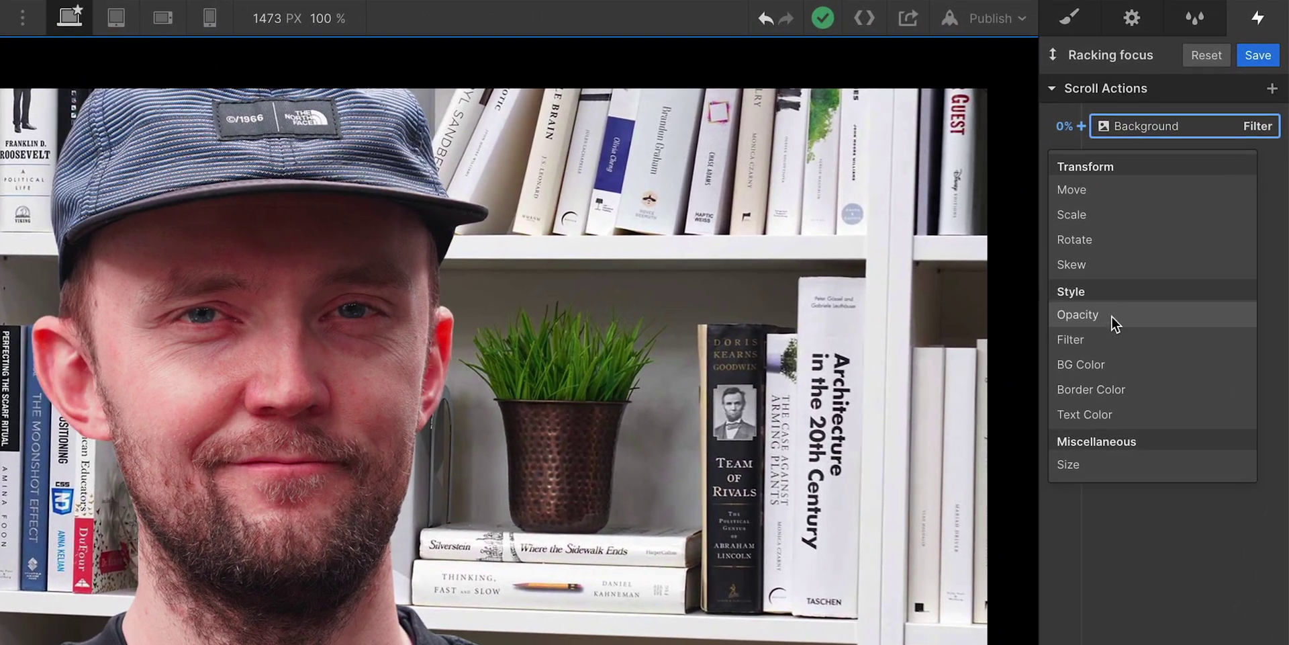
{"action": "left_click", "coordinate": [1147, 274]}
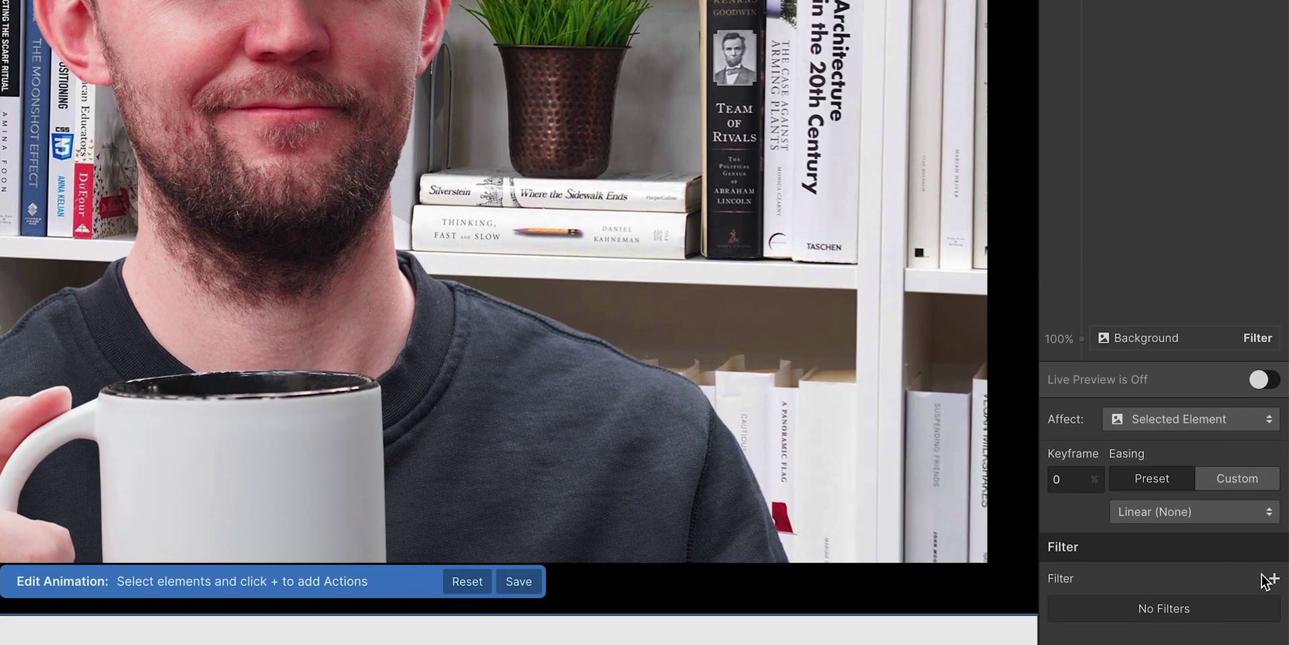
{"action": "left_click", "coordinate": [1268, 578]}
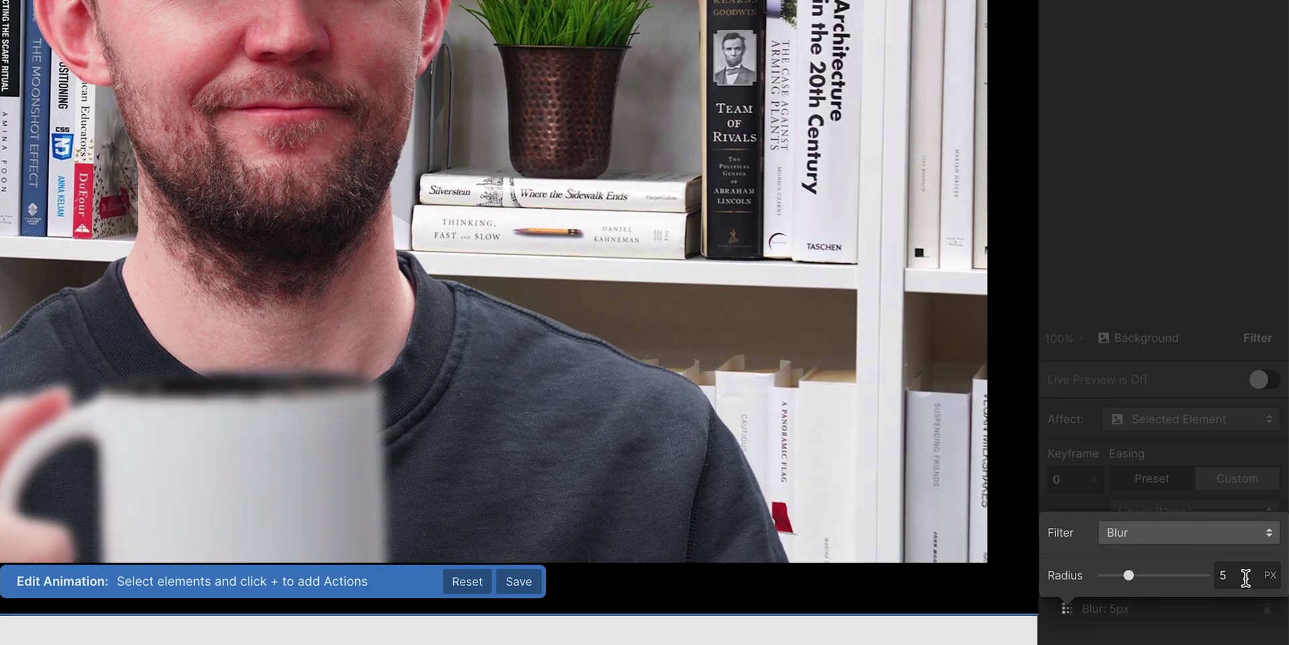
{"action": "type", "text": "20"}
{"action": "key", "text": "Return"}
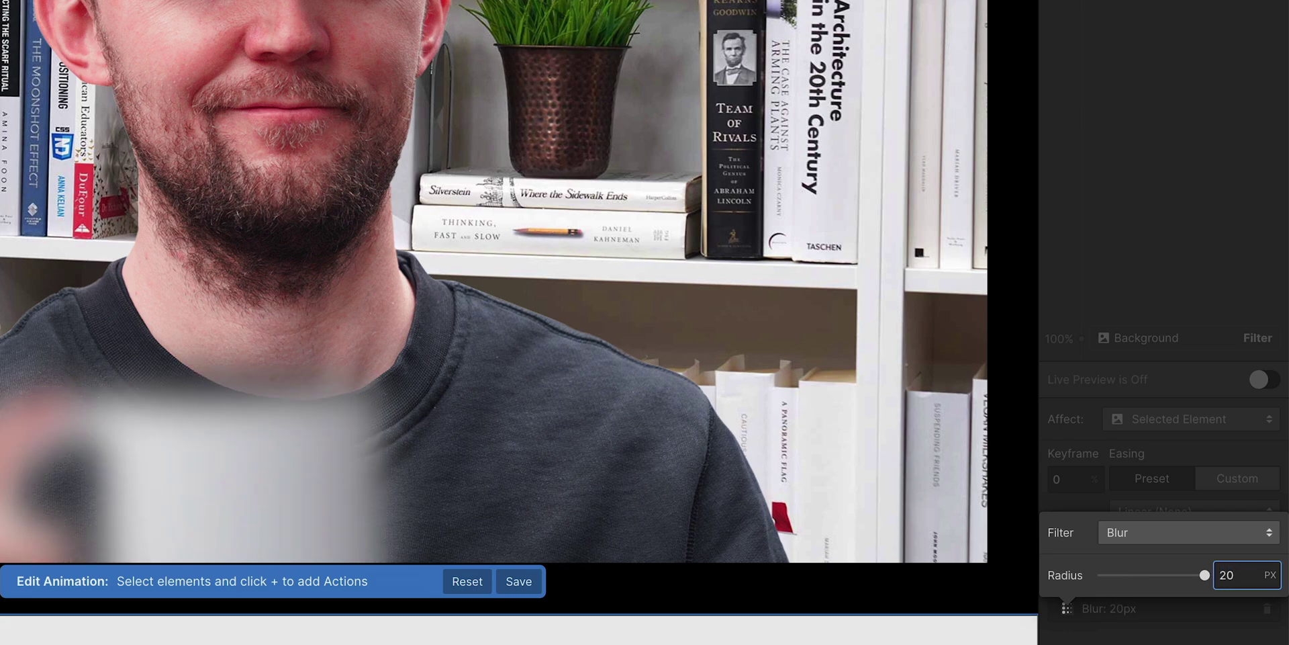
{"action": "left_click", "coordinate": [1208, 462]}
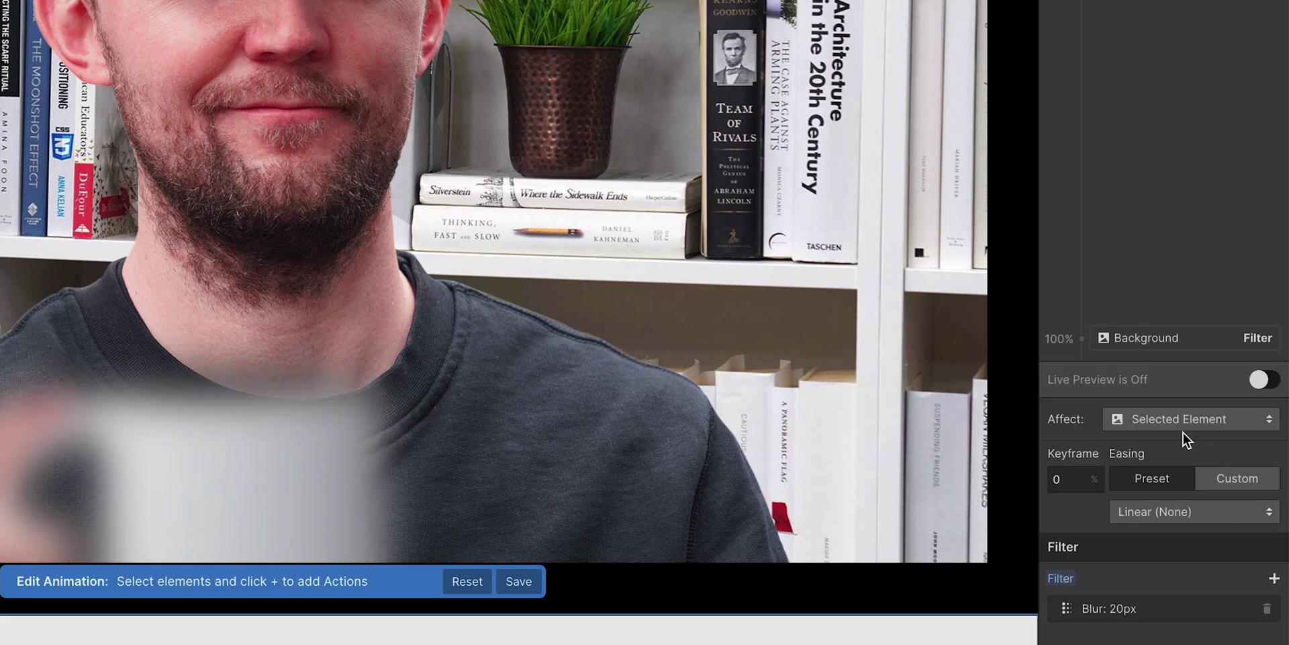
- Add a 0 px Blur filter to Foreground at 100% so the mug ends sharp
{"action": "left_click", "coordinate": [1082, 339]}
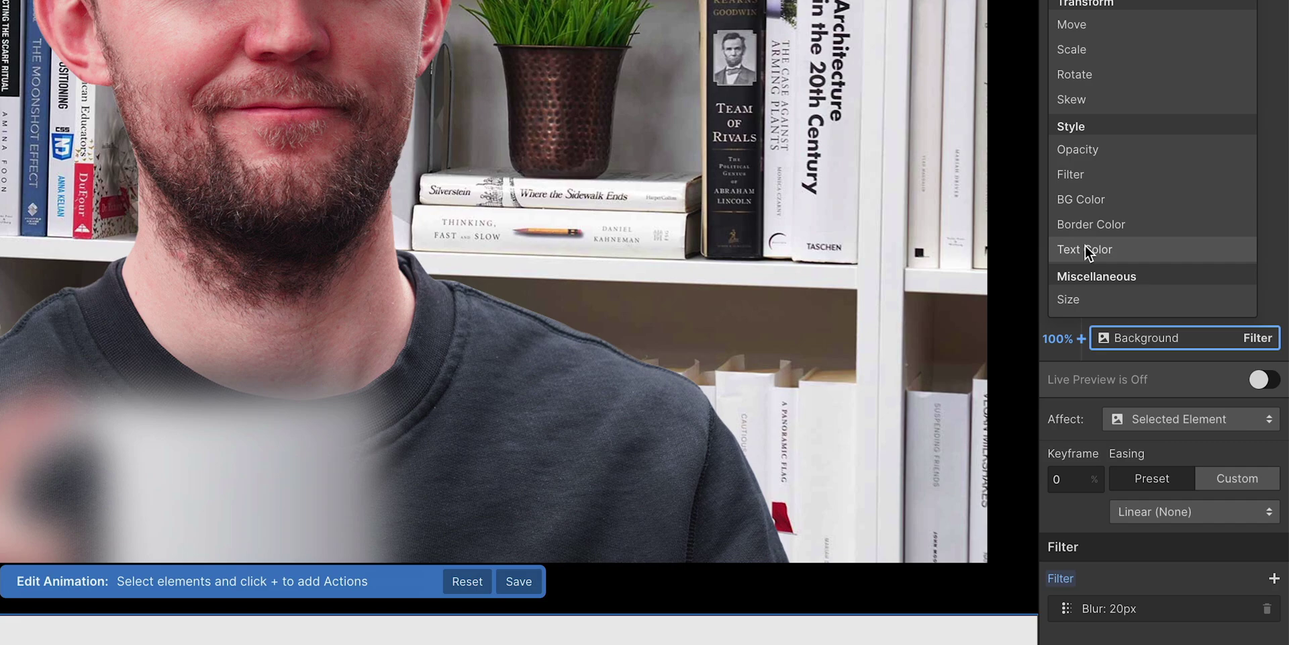
{"action": "left_click", "coordinate": [1095, 176]}
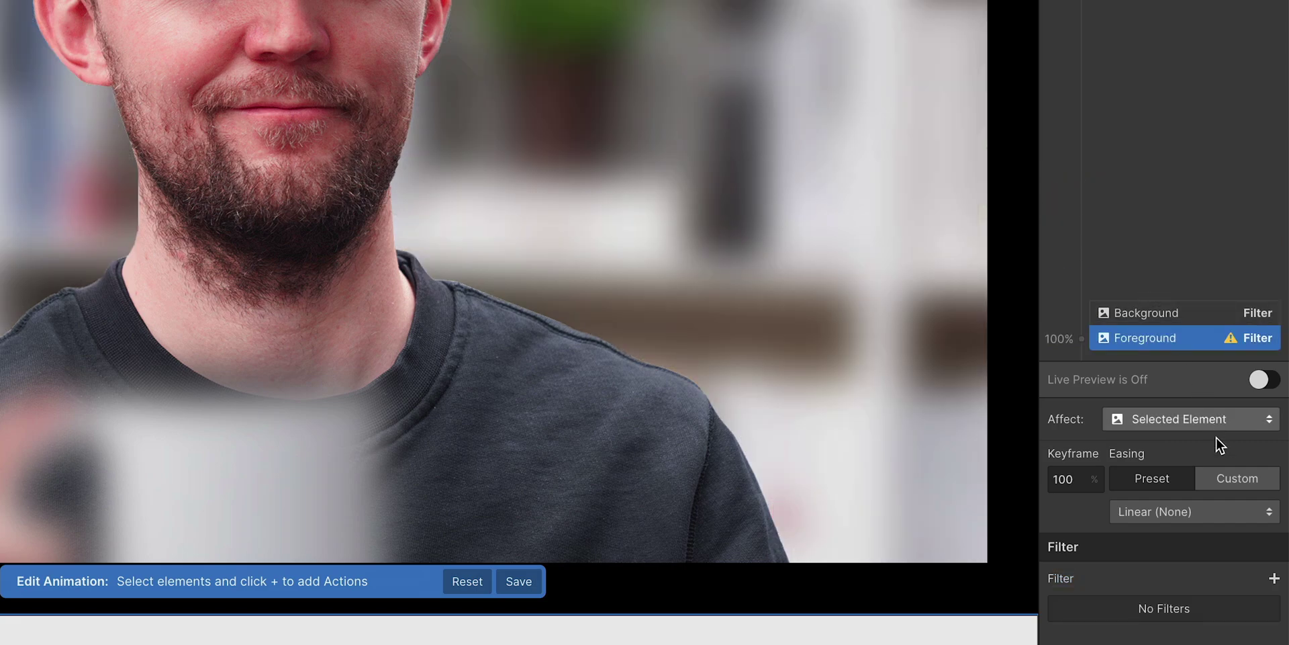
{"action": "left_click", "coordinate": [1274, 578]}
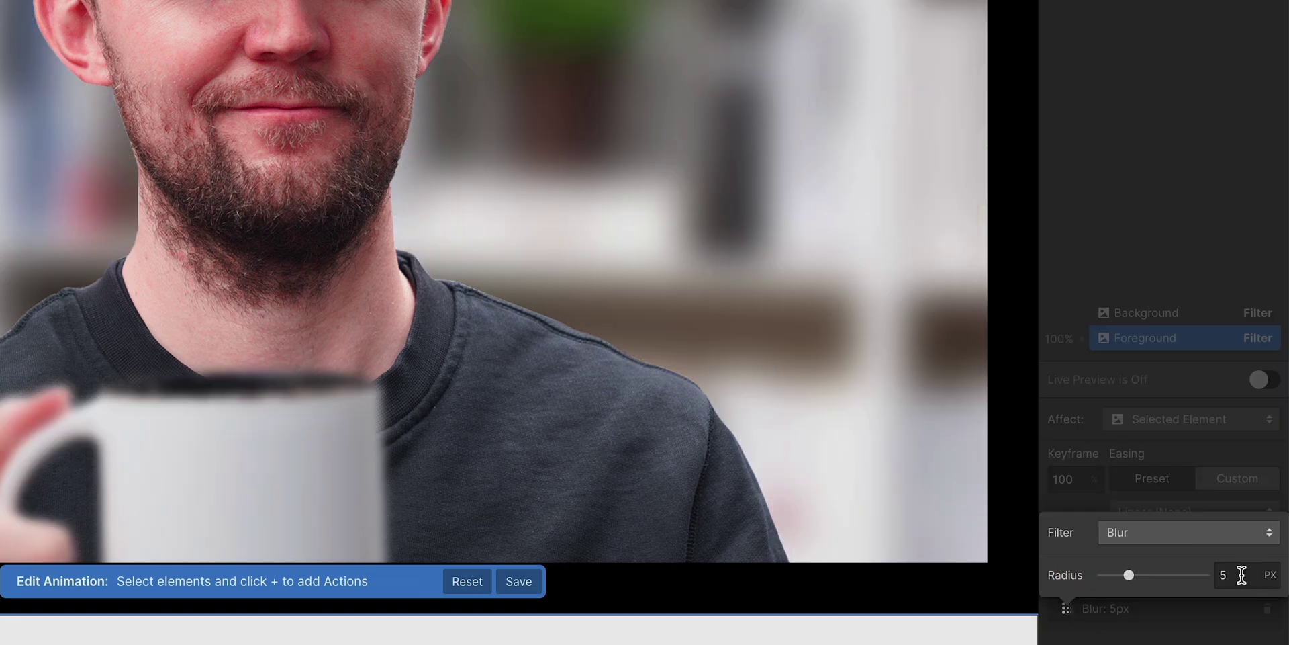
{"action": "left_click", "coordinate": [1192, 463]}
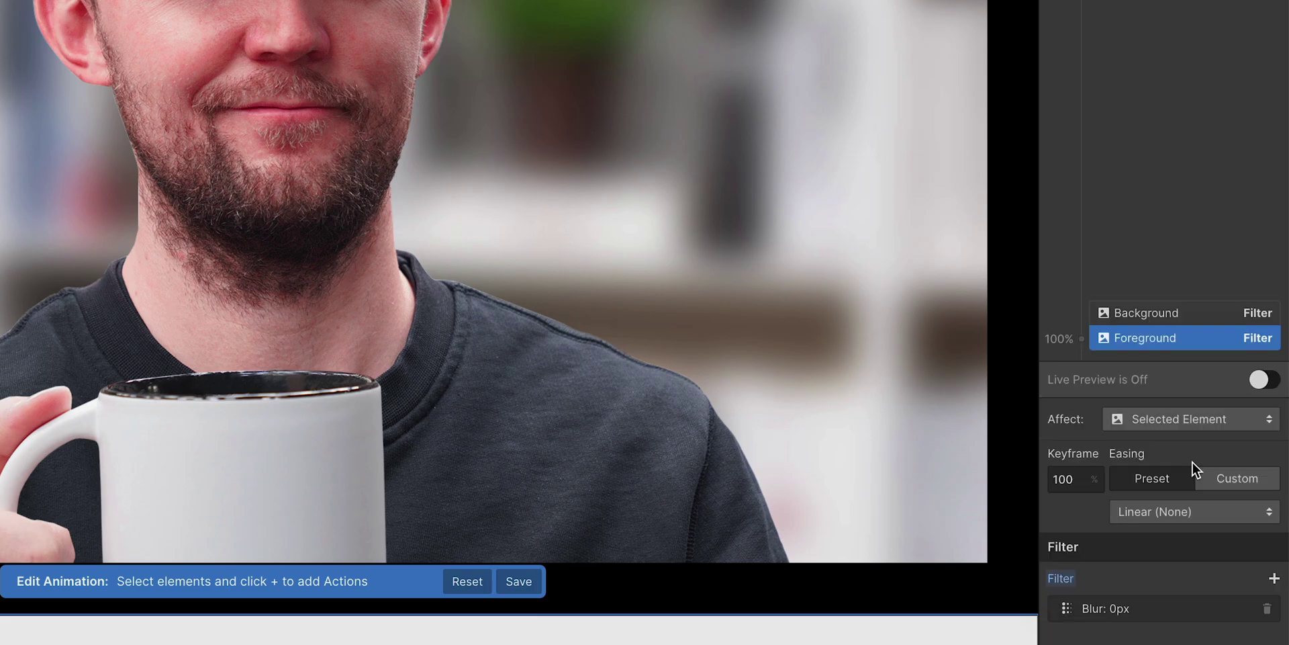
{"action": "left_click", "coordinate": [1257, 379]}
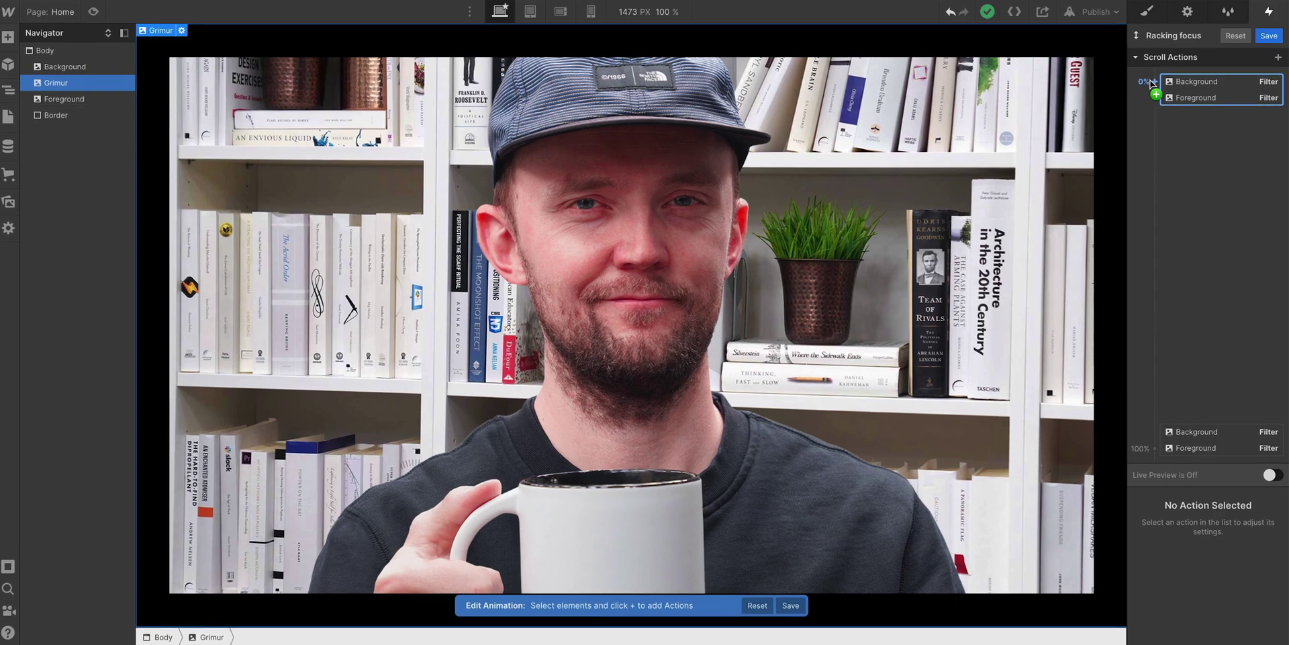
- Give Grimur a 10 px Blur at 0% and a 5 px Blur at 100%
{"action": "left_click", "coordinate": [1140, 91]}
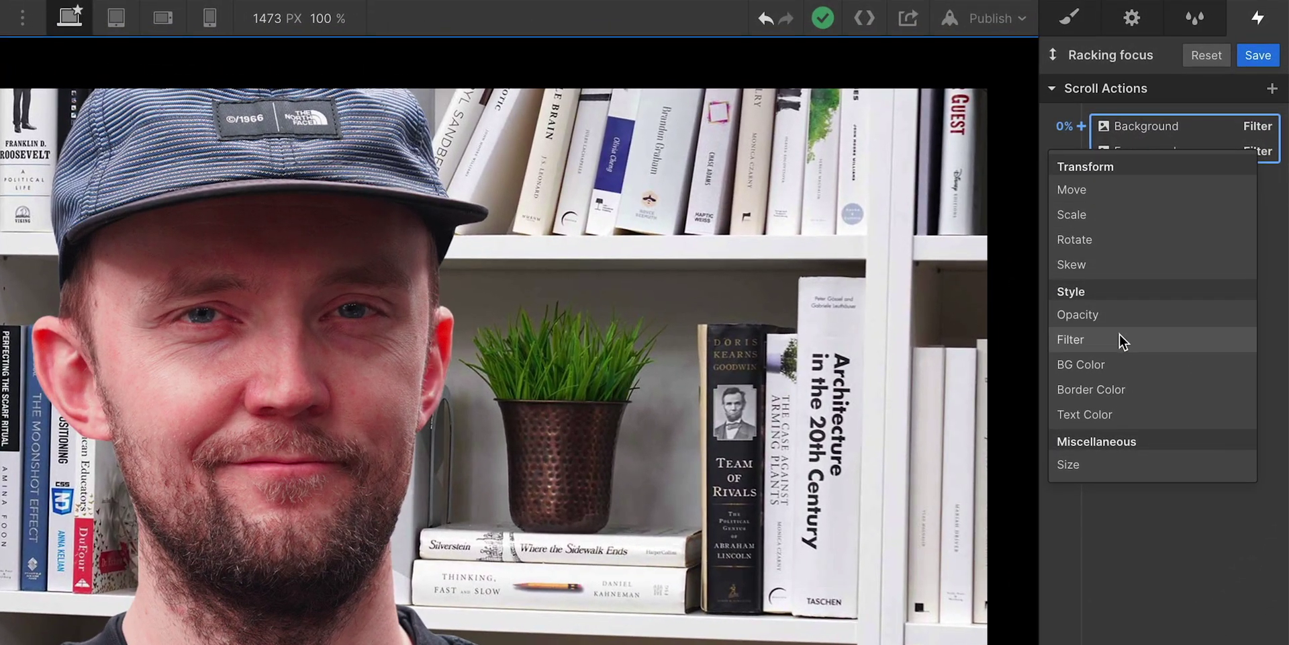
{"action": "left_click", "coordinate": [1118, 332]}
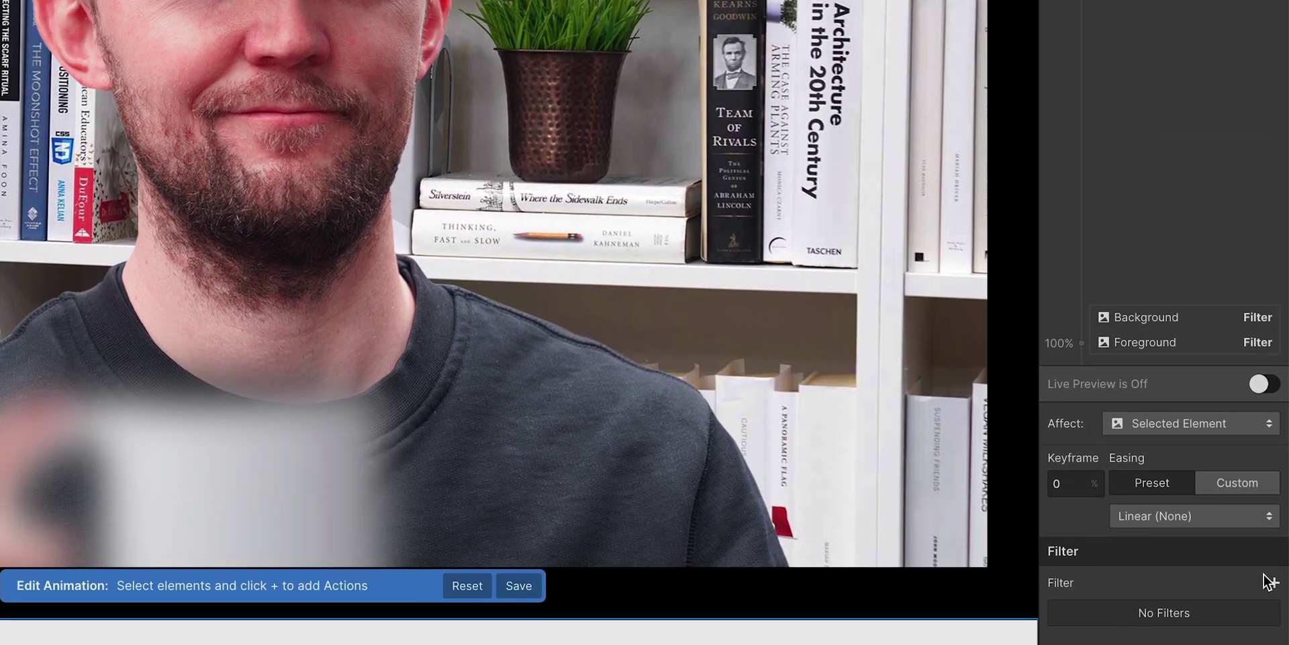
{"action": "left_click", "coordinate": [1268, 578]}
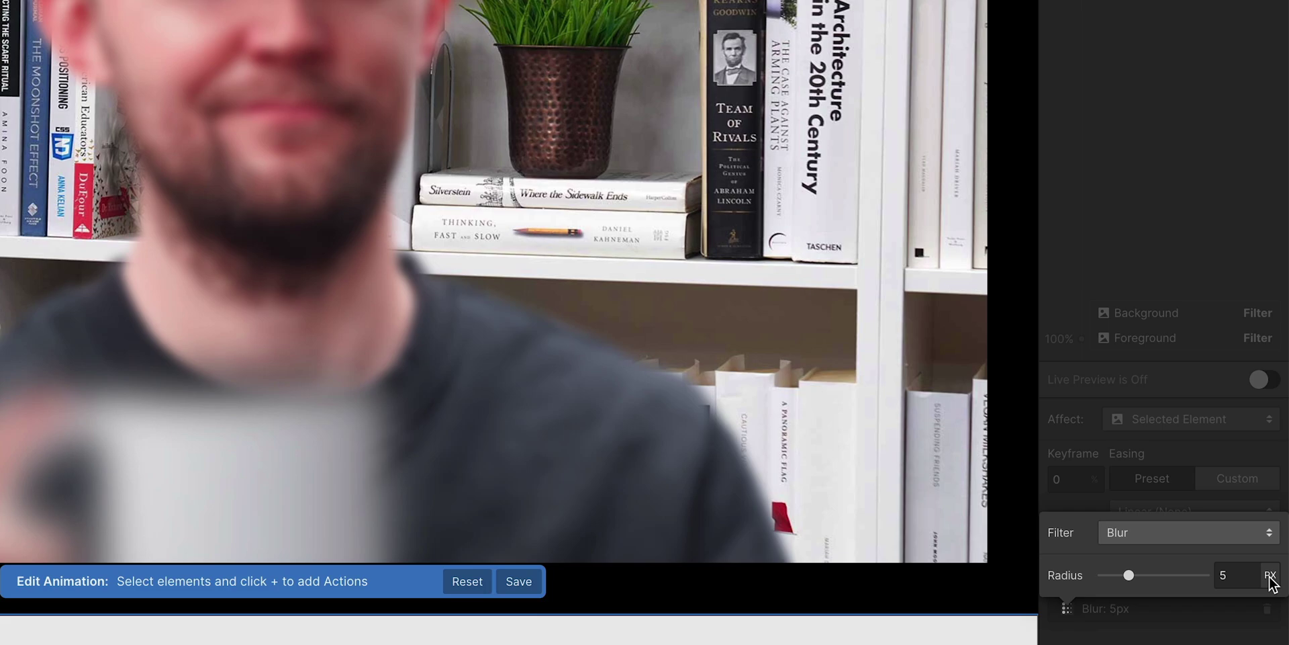
{"action": "type", "text": "10"}
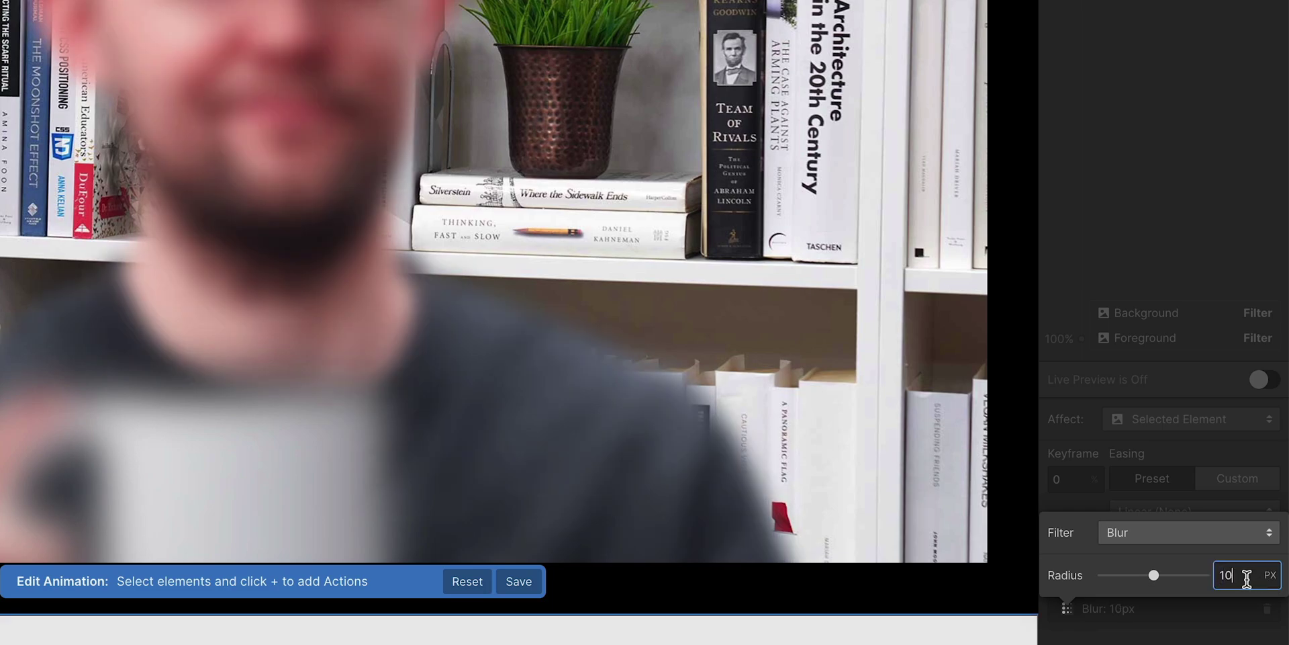
{"action": "left_click", "coordinate": [1210, 456]}
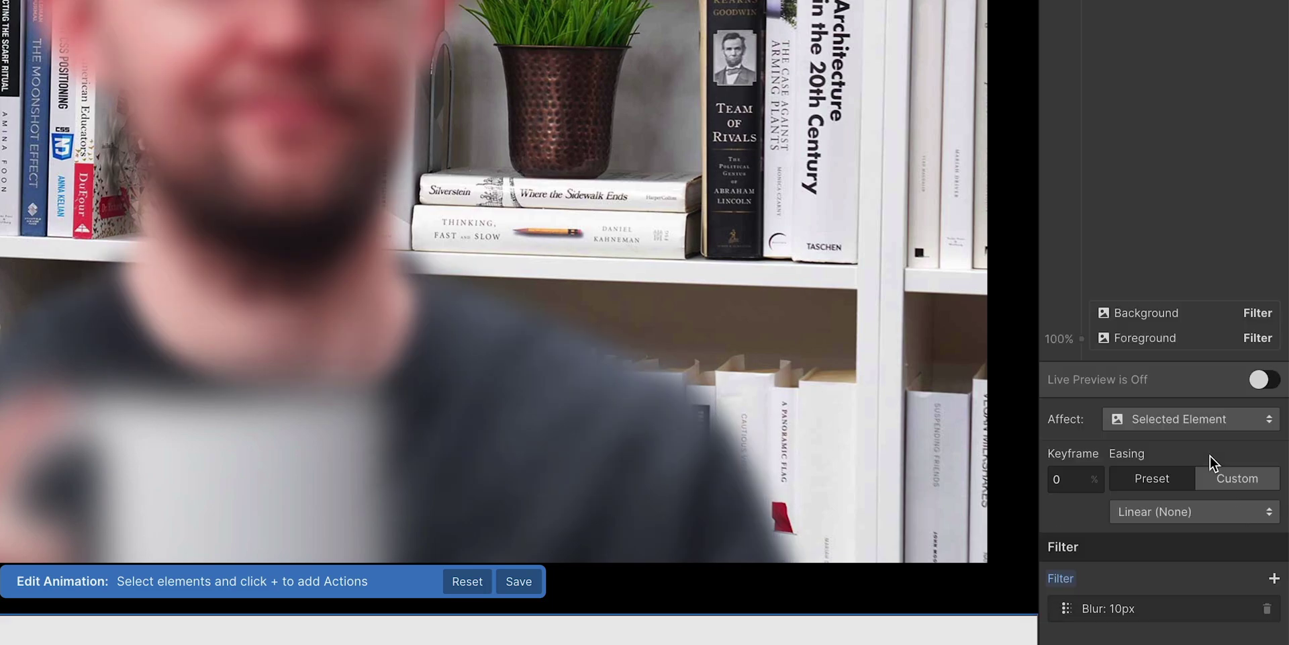
{"action": "left_click", "coordinate": [1081, 337]}
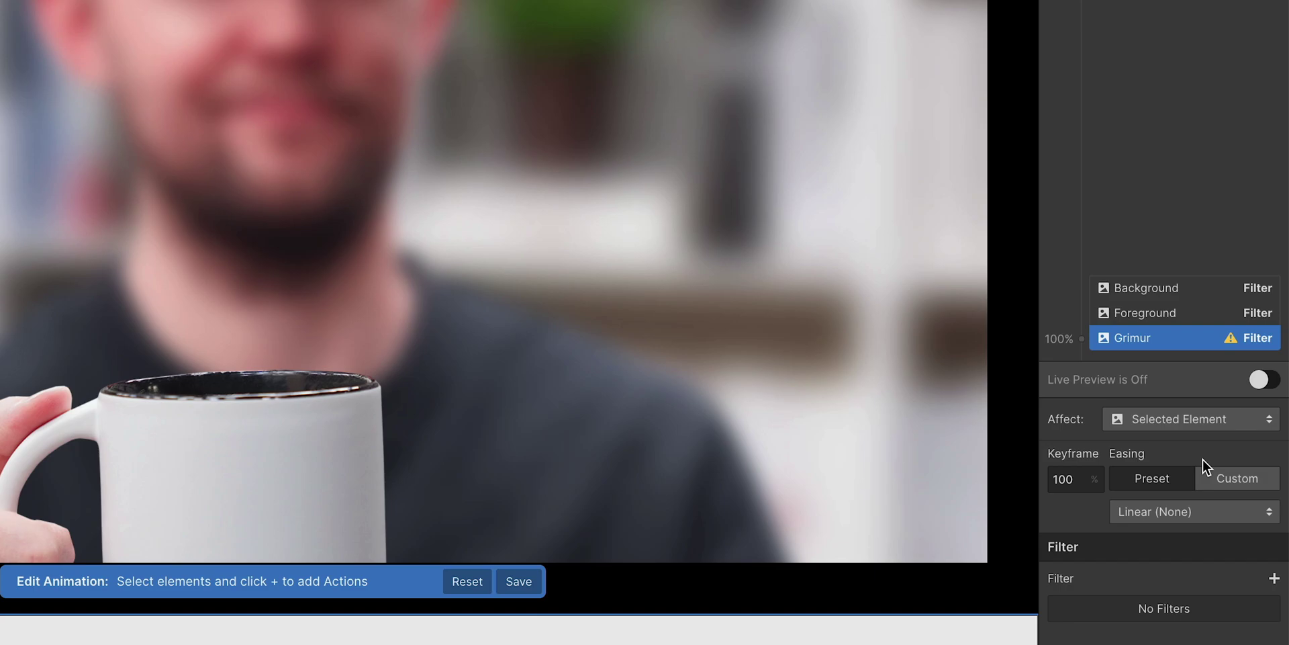
{"action": "left_click", "coordinate": [1269, 576]}
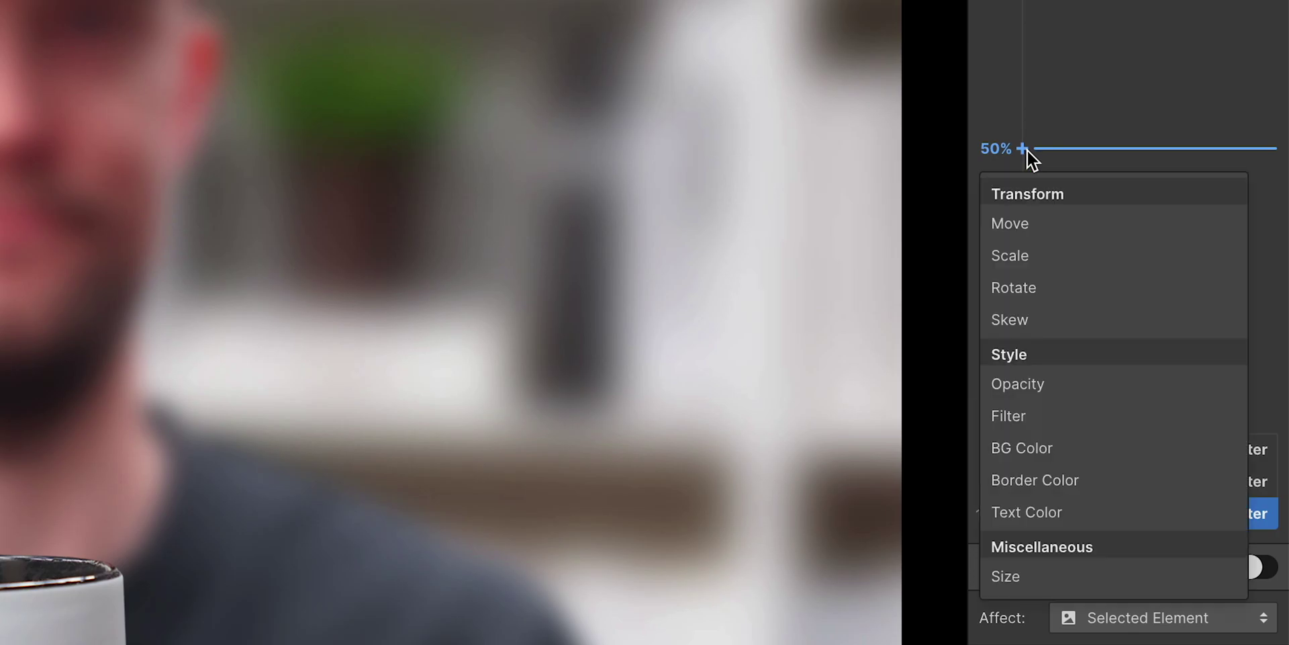
- Add a 0 px Blur to Grimur at 50% so the face is sharp midway
{"action": "left_click", "coordinate": [1075, 417]}
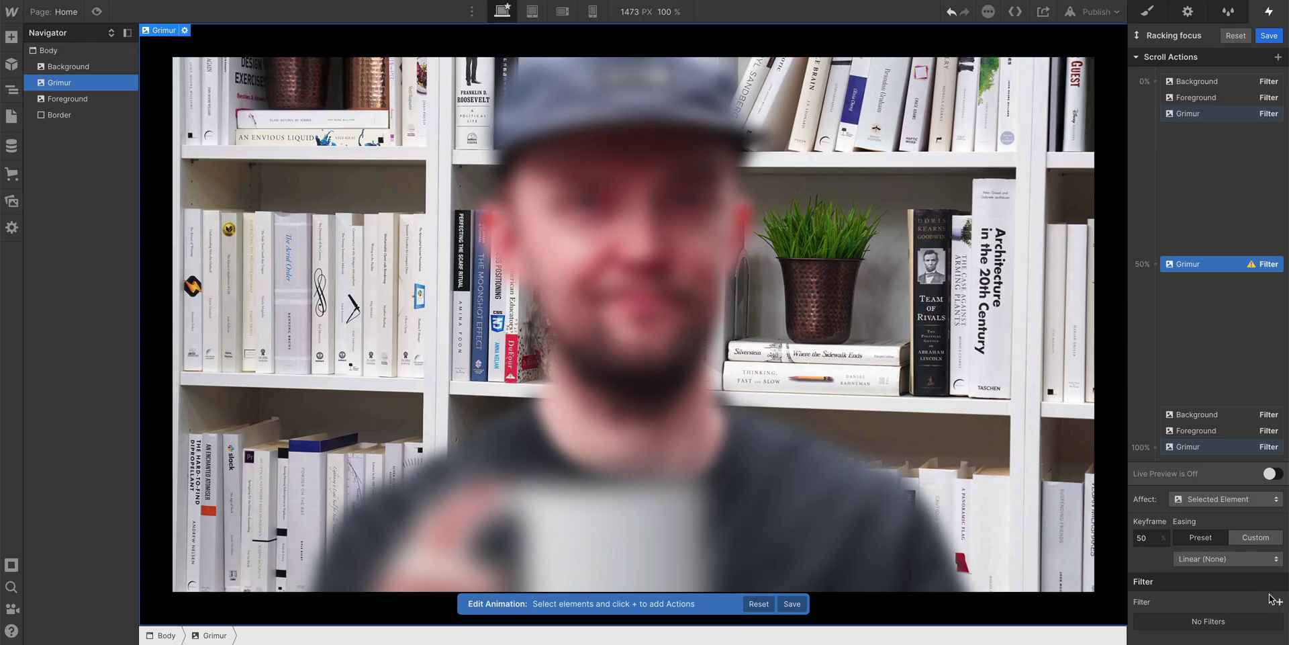
{"action": "left_click", "coordinate": [1277, 600]}
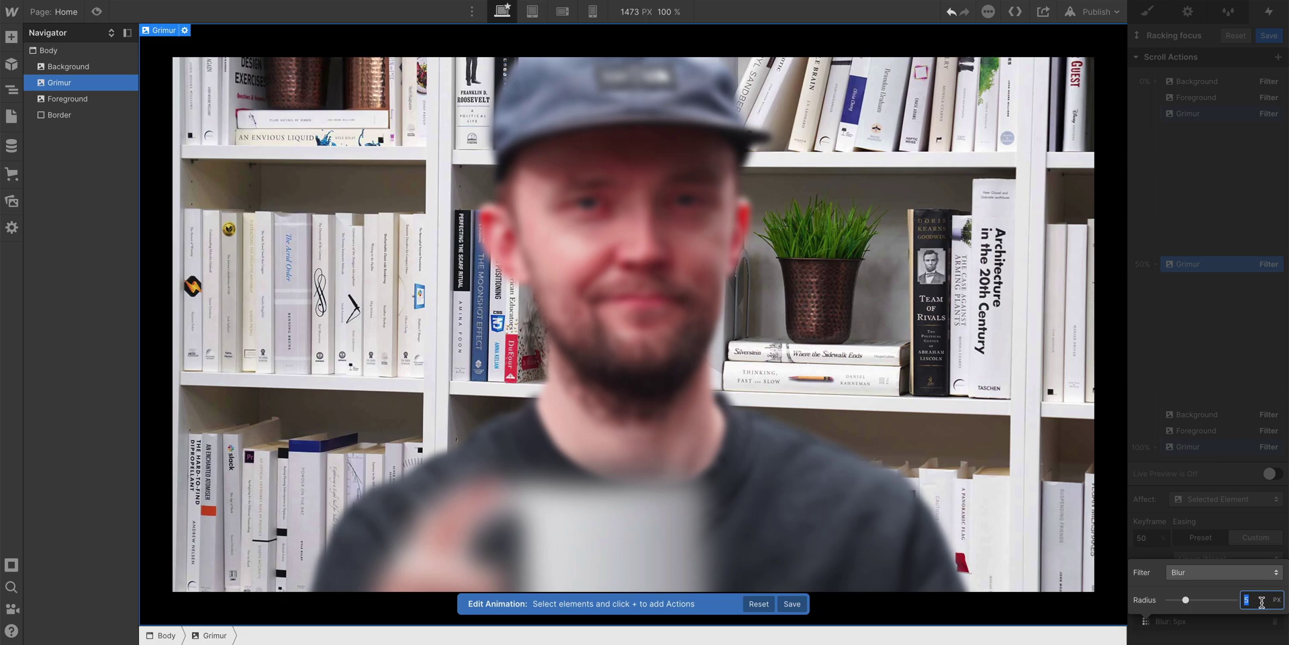
{"action": "type", "text": "0"}
{"action": "key", "text": "Return"}
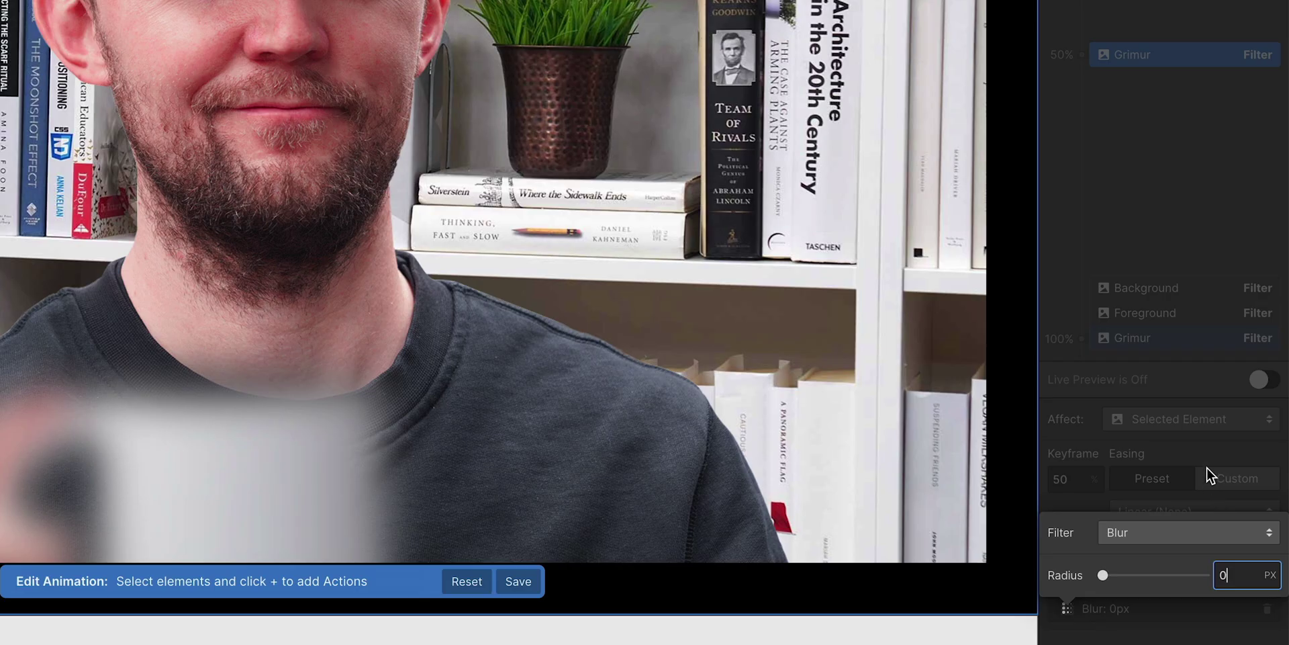
{"action": "left_click", "coordinate": [1231, 524]}
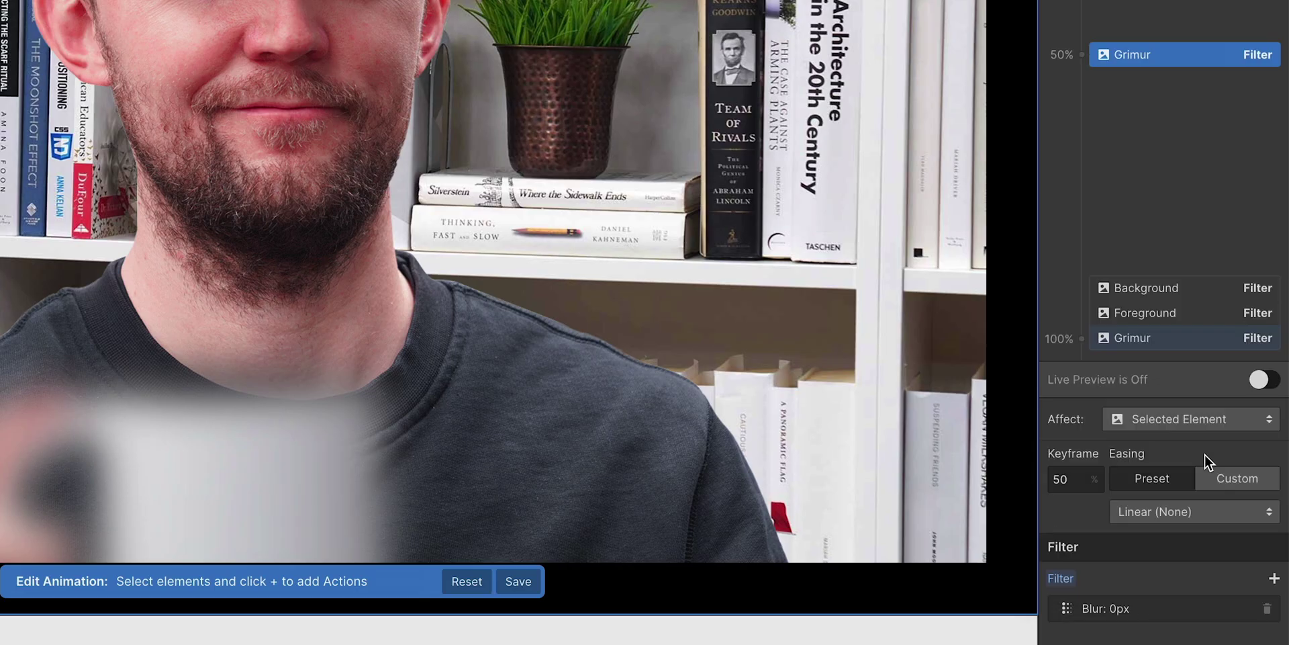
- Toggle Live Preview on in the Interactions panel
{"action": "left_click", "coordinate": [1263, 381]}
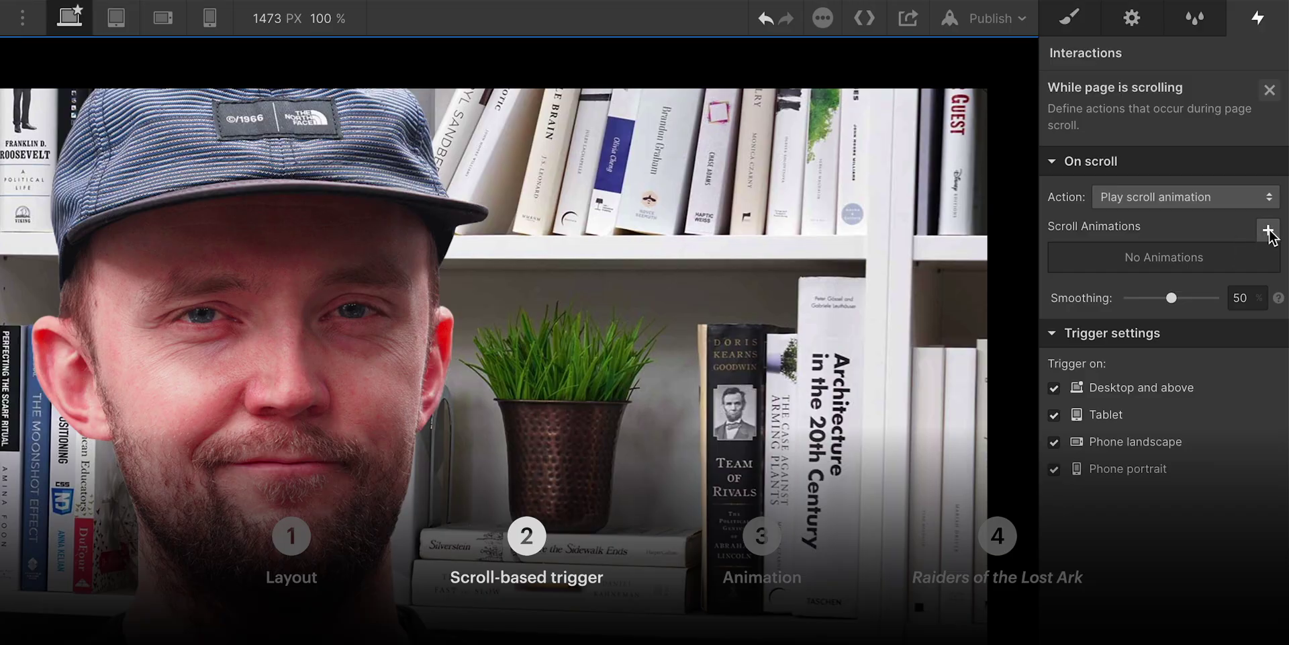
- Scrub the Racking focus preview from 0% to 100%, ending with only the mug sharp
{"action": "left_click", "coordinate": [1269, 232]}
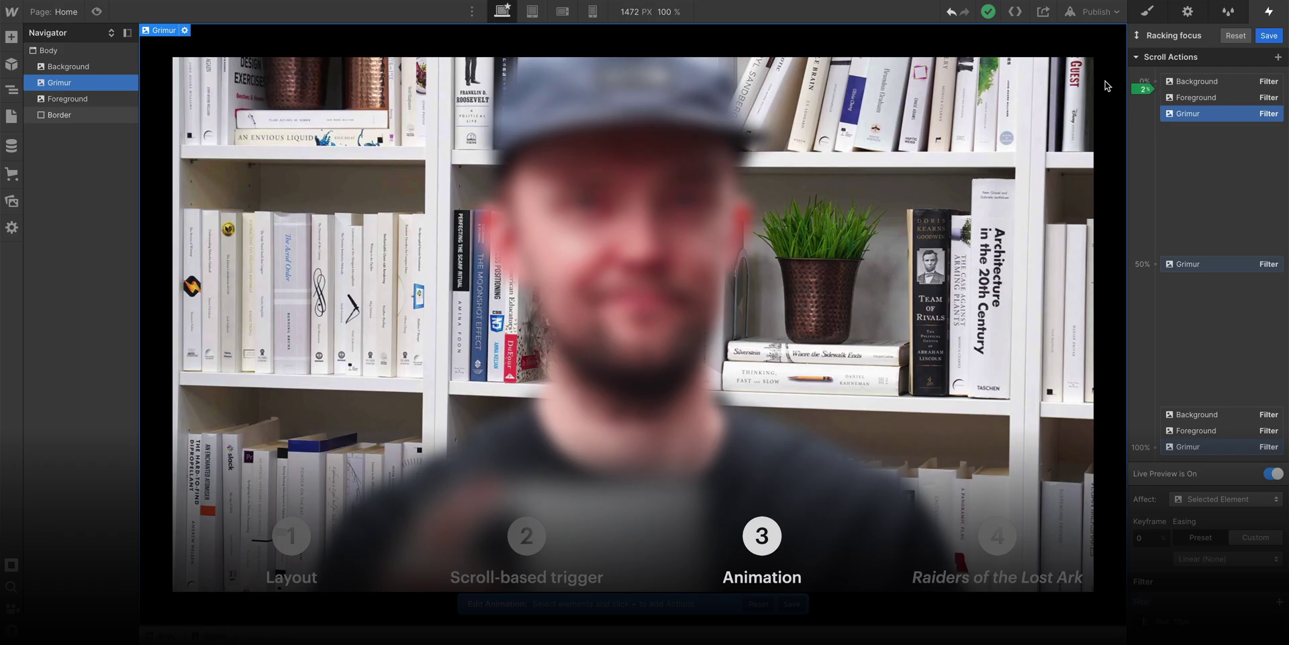
{"action": "scroll", "coordinate": [1106, 85], "scroll_direction": "down", "scroll_amount": 10}
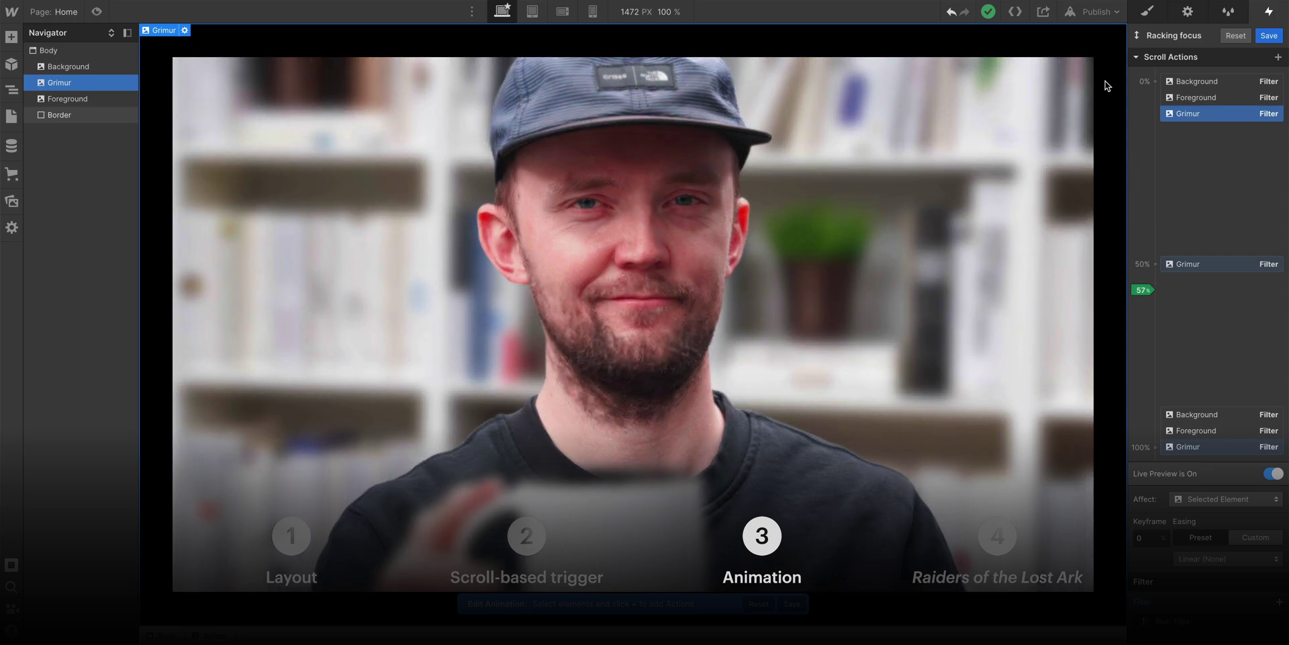
{"action": "scroll", "coordinate": [1107, 86], "scroll_direction": "down", "scroll_amount": 7}
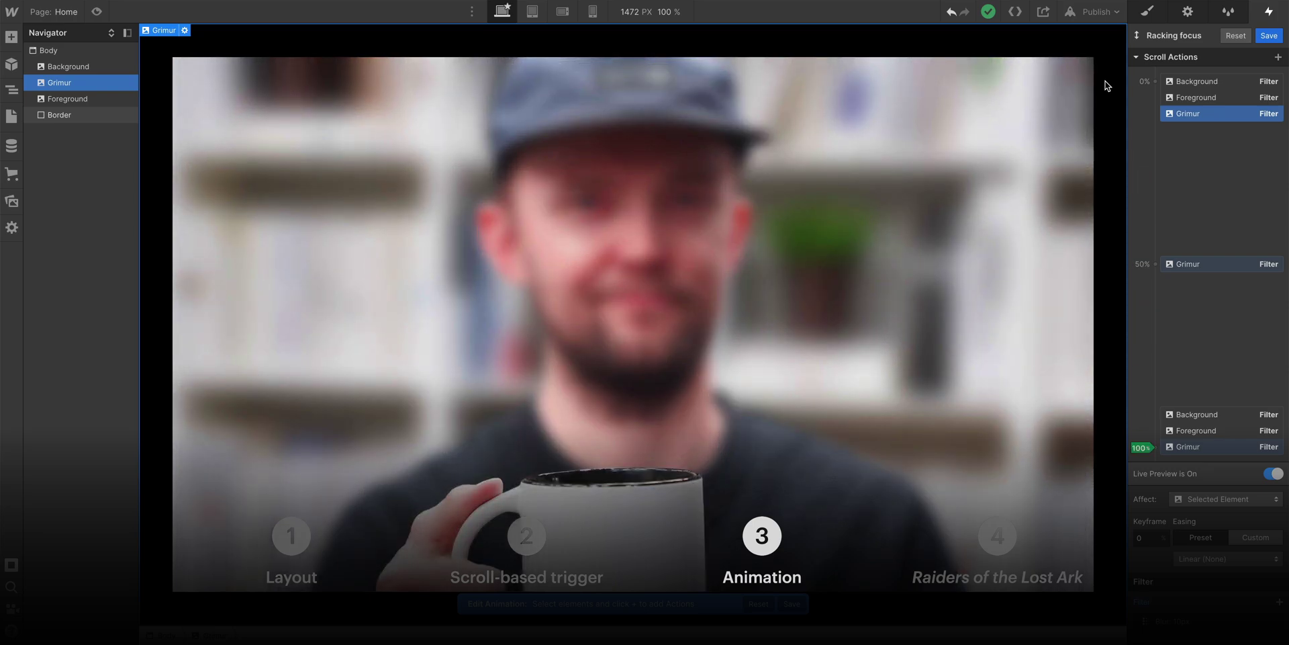